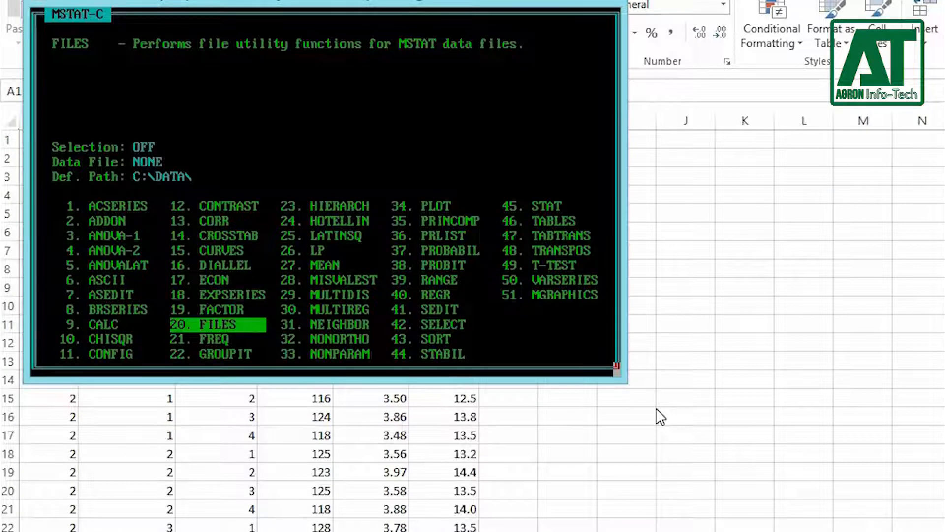
Step: Create an MSTAT data file named RECBD2 with the FILES program
key("Return")
type("RECBD2")
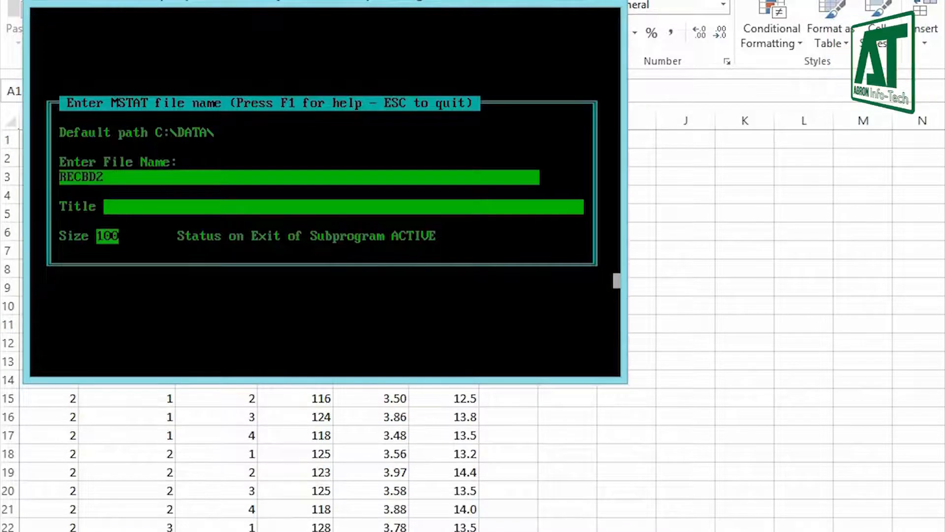
key("Return")
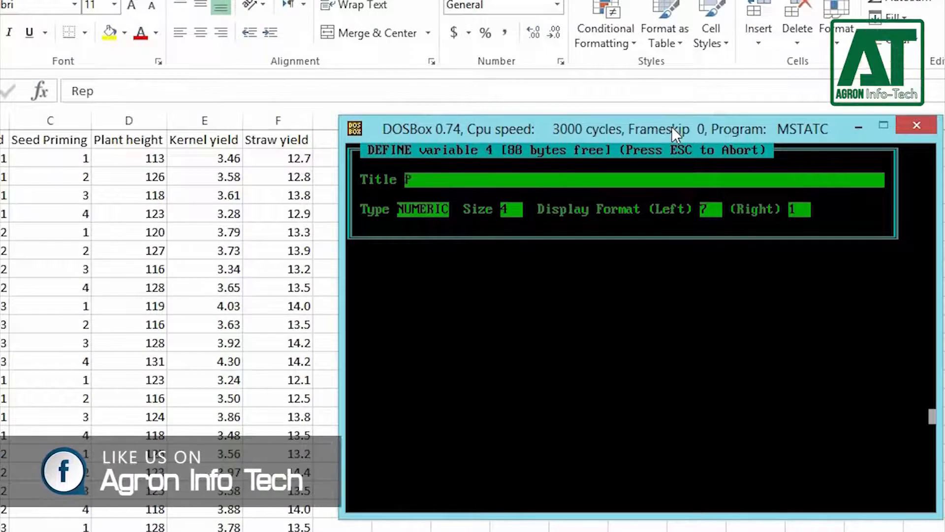
Step: Define variables 4 to 6 of the data file, titled Plant height, Kernel yield and Straw yield
type("lant height")
key("Return")
key("Return")
key("Return")
key("Return")
key("Return")
type("Kernel yield")
key("Return")
key("Return")
key("Return")
key("Return")
key("Return")
type("Straw yield")
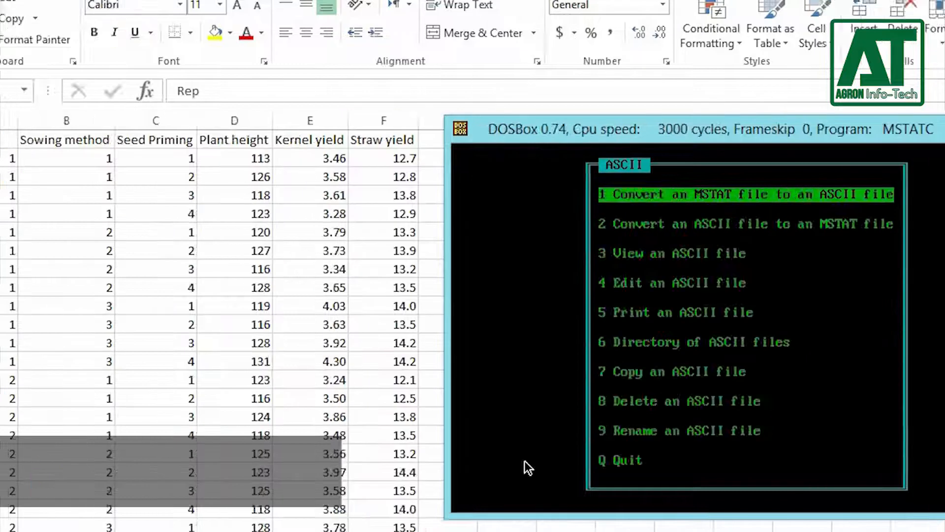
Step: Convert the ASCII file RCBD2.CSV to the MSTAT data file for variables 1-6
key("Down")
key("Return")
type("RCBD2.CSV")
key("Return")
type("0")
key("Return")
type("1-6")
key("Return")
type("1")
key("Return")
key("Return")
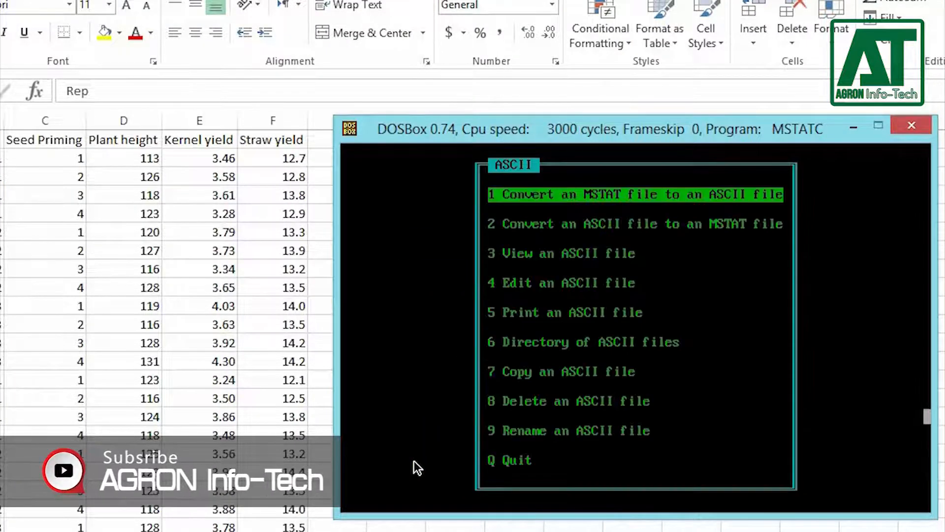
Step: Leave the ASCII program and check the imported cases in SEDIT
key("q")
key("Up")
key("Up")
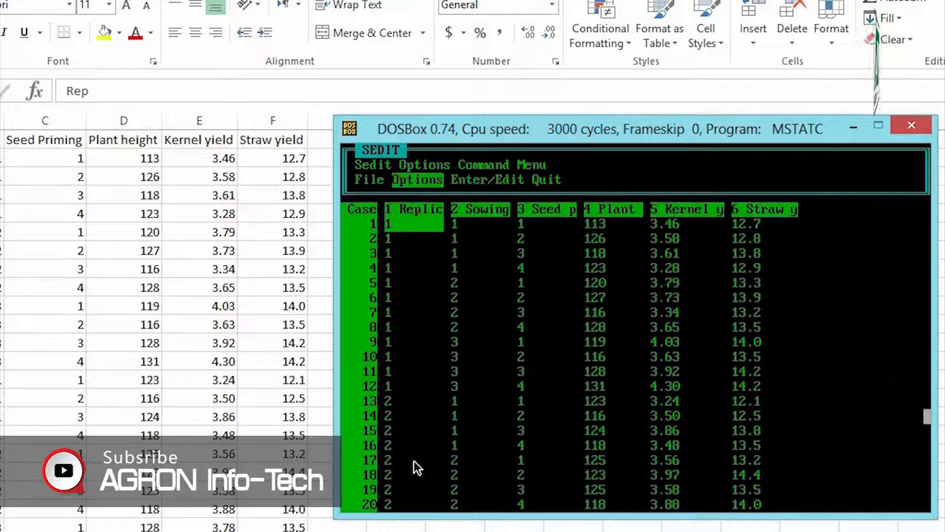
key("q")
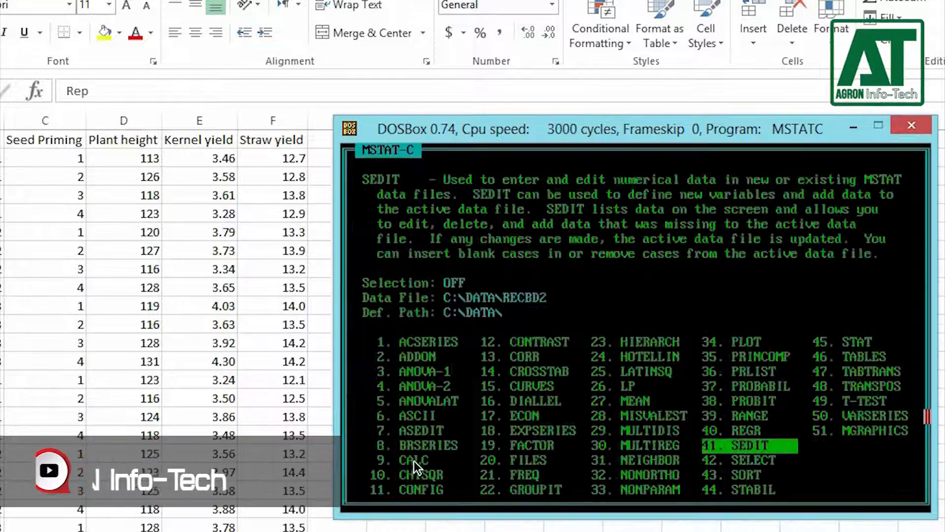
Step: Start the FACTOR analysis of variance without covariance analysis
key("1")
key("9")
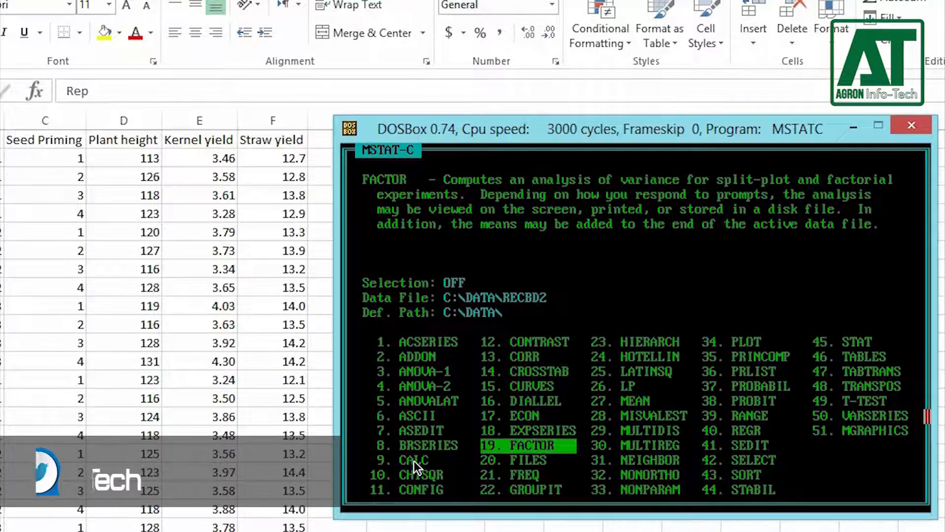
key("Return")
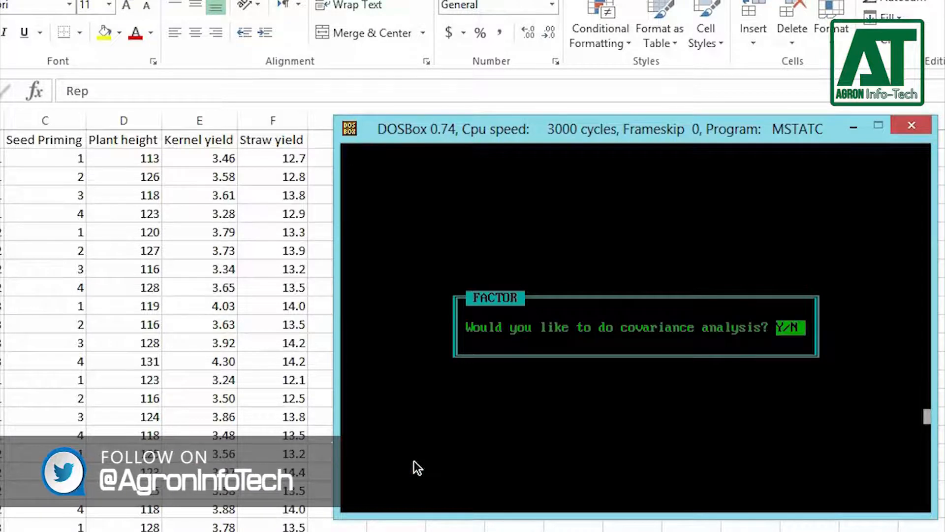
key("n")
key("Return")
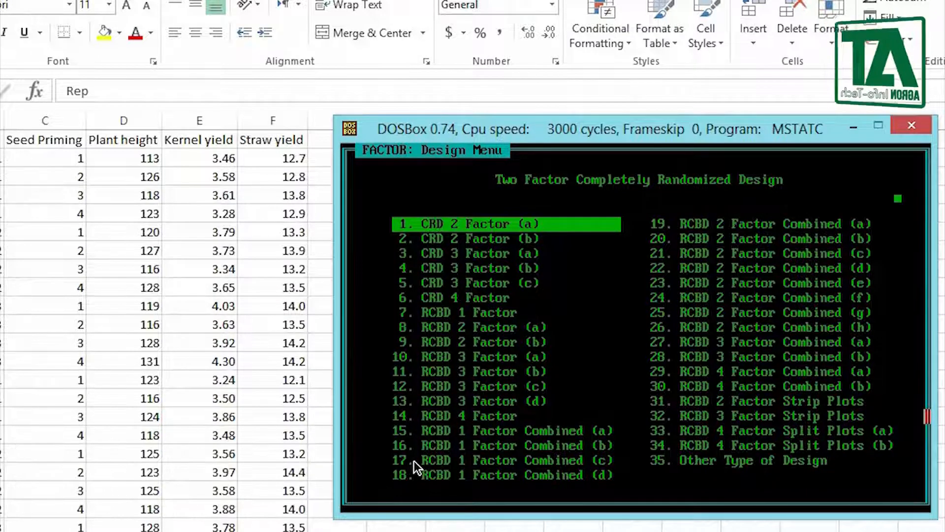
Step: Choose the RCBD 2 Factor (a) design and accept its ANOVA table model
key("Down")
key("Down")
key("Down")
key("Down")
key("Down")
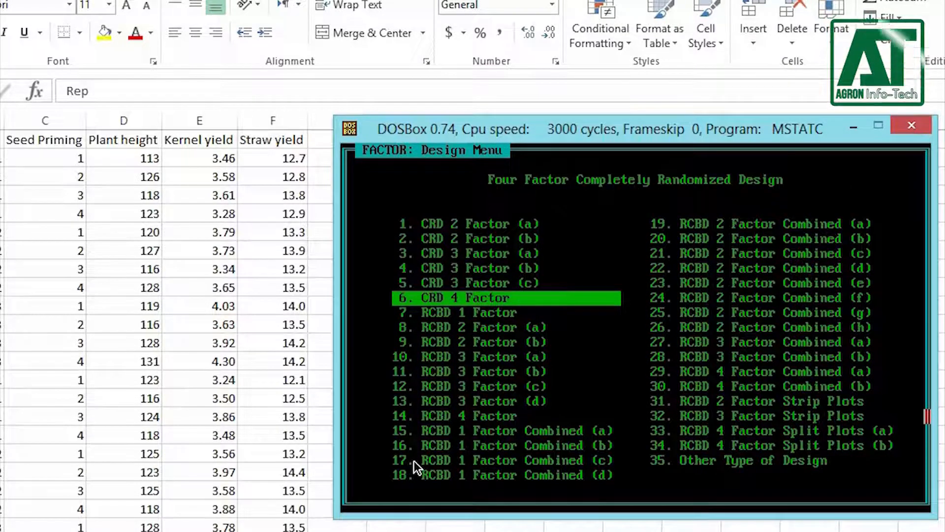
key("Down")
key("Down")
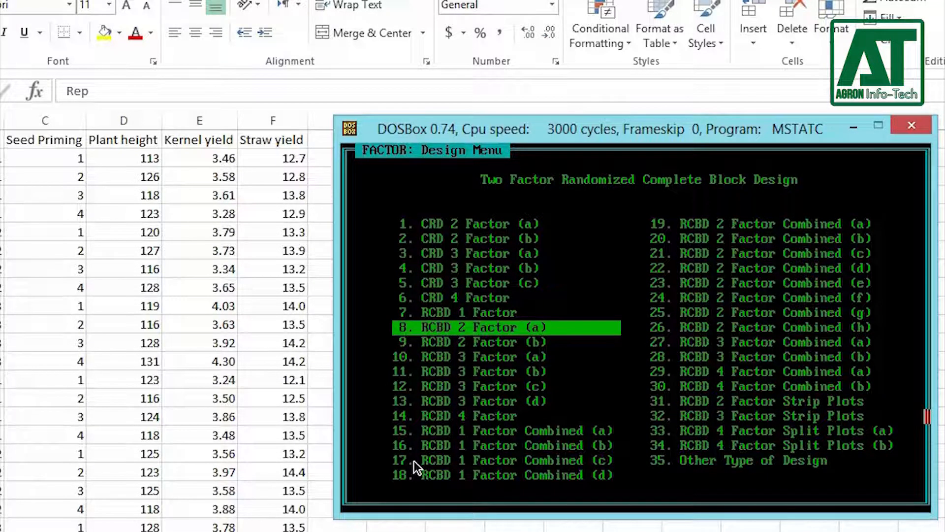
key("Return")
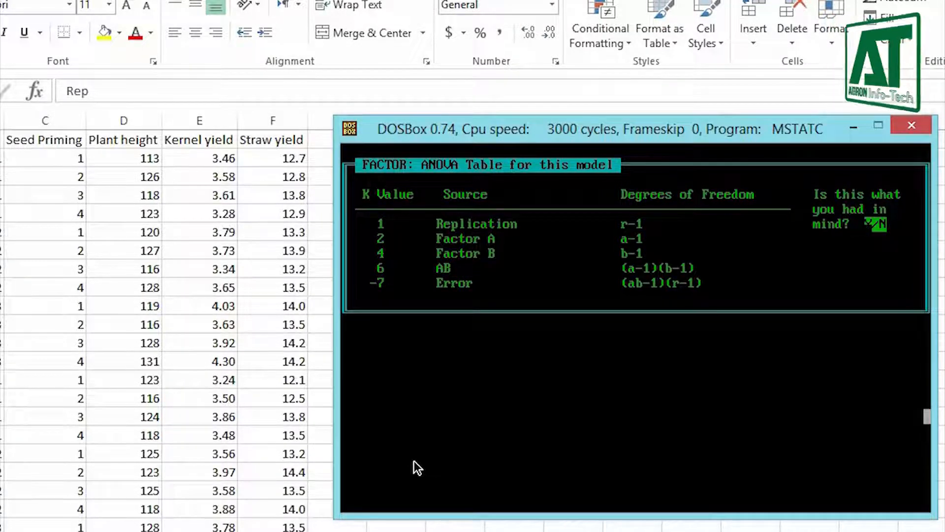
key("y")
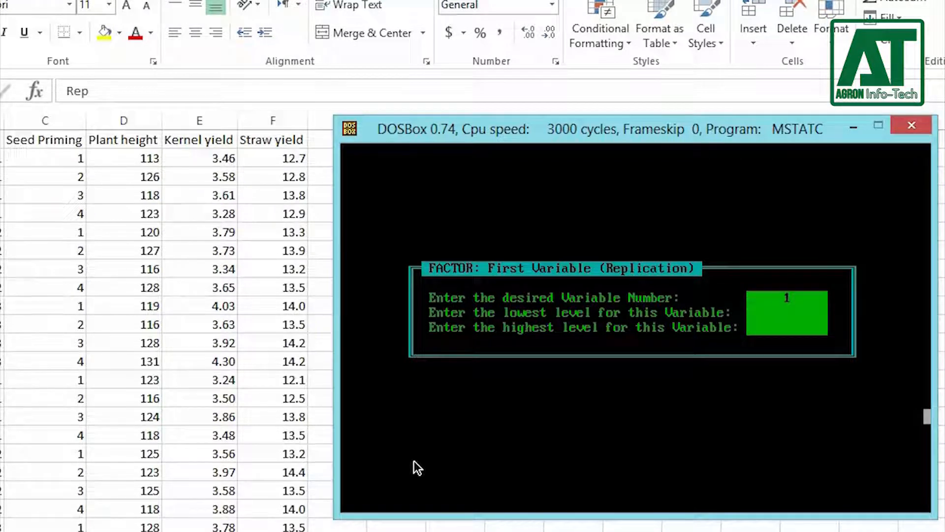
Step: Assign variable 1 as the replication, with lowest level 1 and highest level 3
key("Return")
type("1")
key("Return")
type("3")
key("Return")
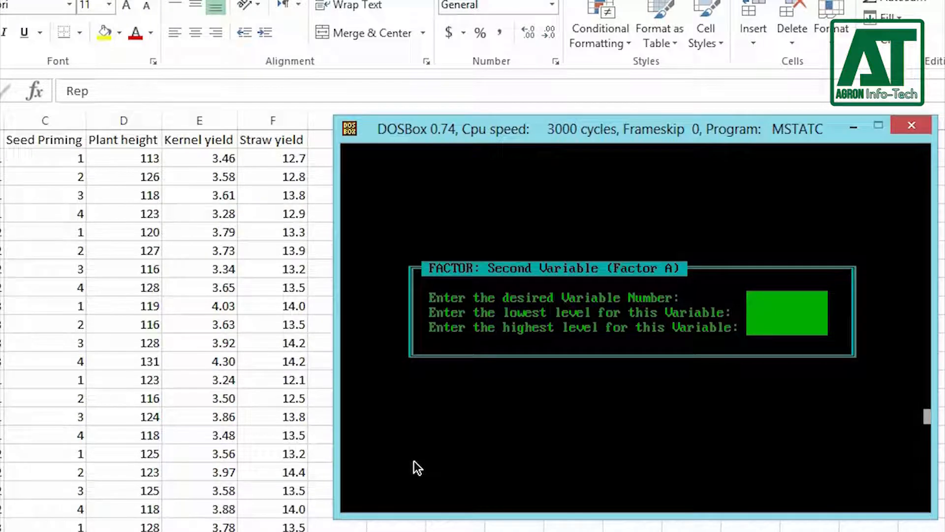
Step: Assign variable 2 as Factor A, with lowest level 1 and highest level 3
type("2")
key("Return")
type("1")
key("Return")
type("4")
type("3")
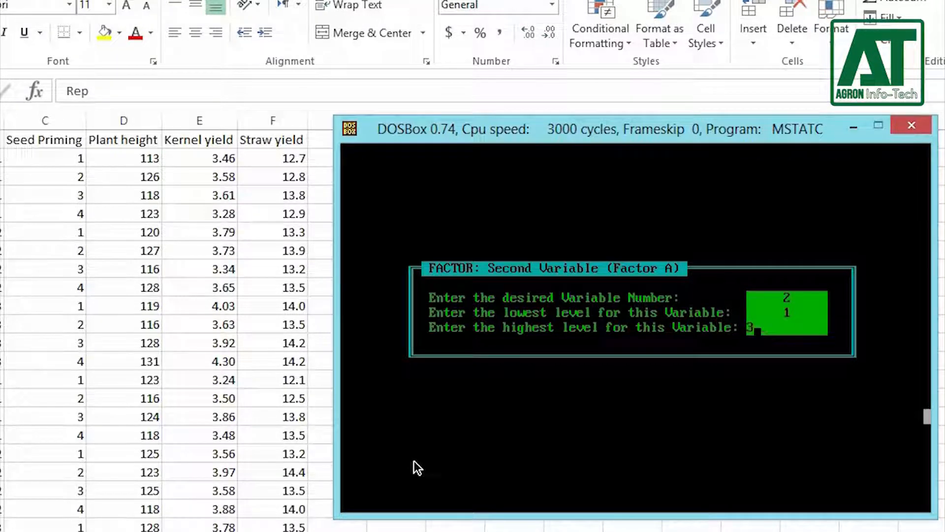
key("Return")
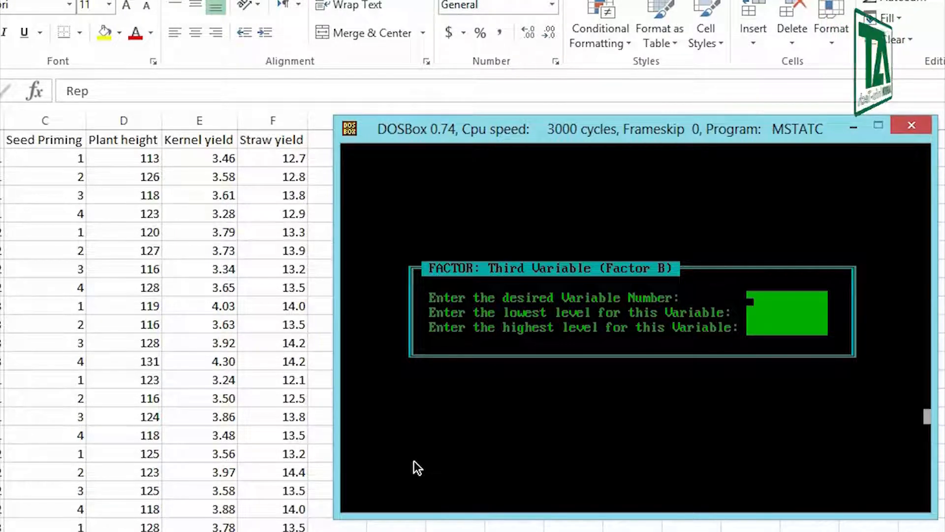
Step: Assign variable 3 as Factor B with levels 1 to 4, and accept the selected variables
type("3")
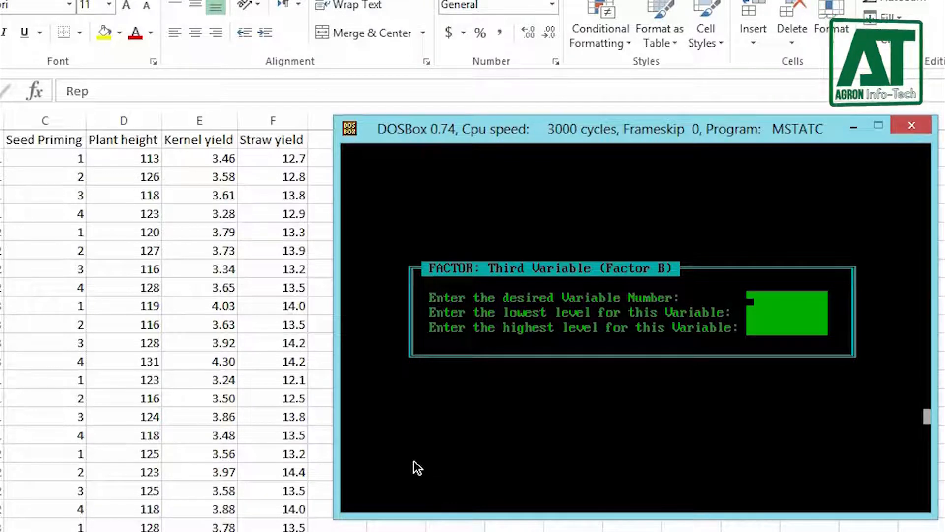
key("Return")
type("1")
key("Return")
type("4")
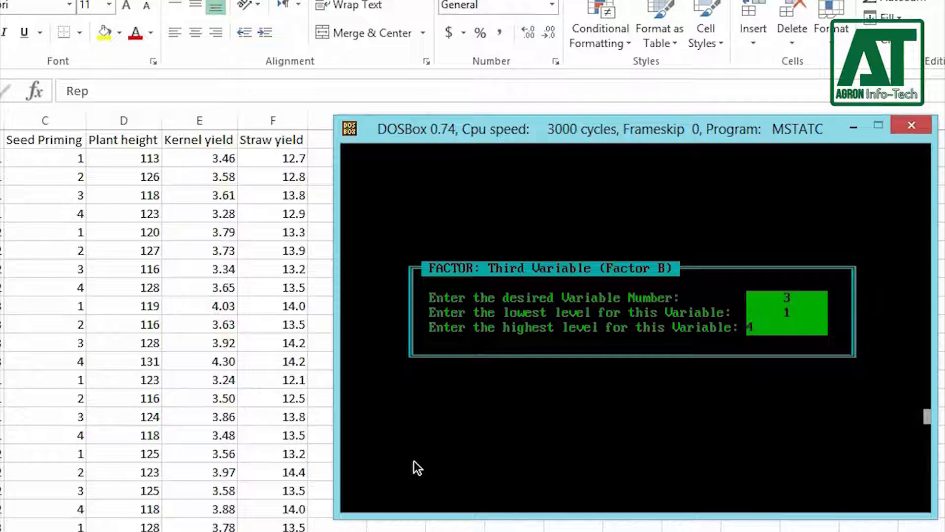
key("Return")
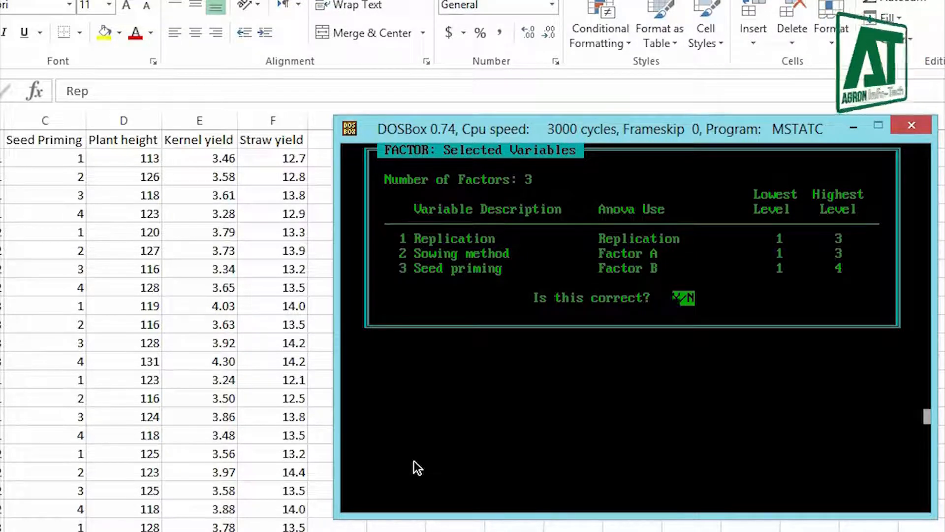
key("y")
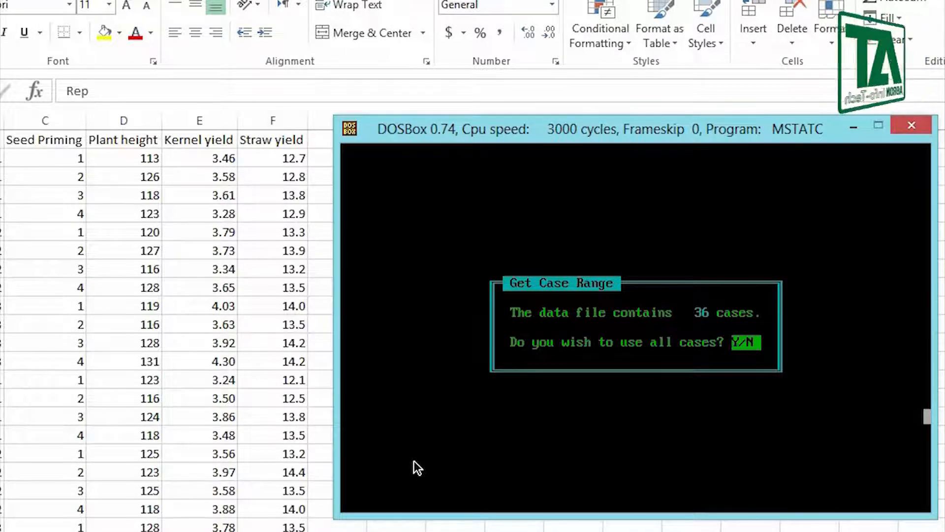
Step: Use all cases and select Plant height, Kernel yield and Straw yield as the variables to analyze
key("Return")
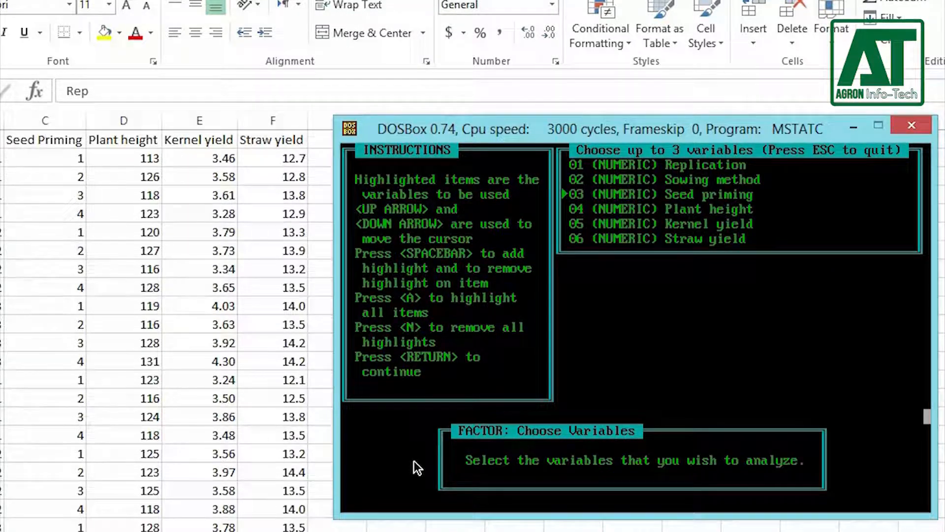
key("Down")
key("space")
key("Down")
key("space")
key("Down")
key("space")
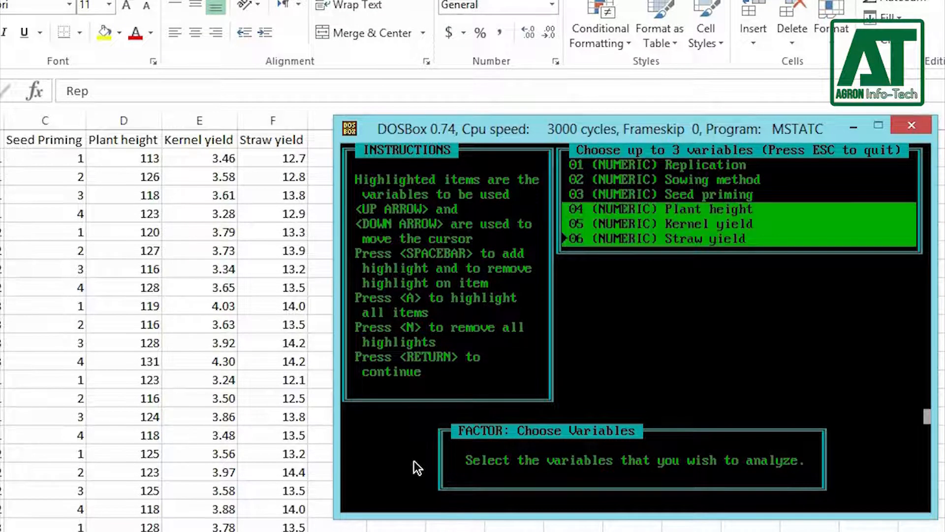
key("Return")
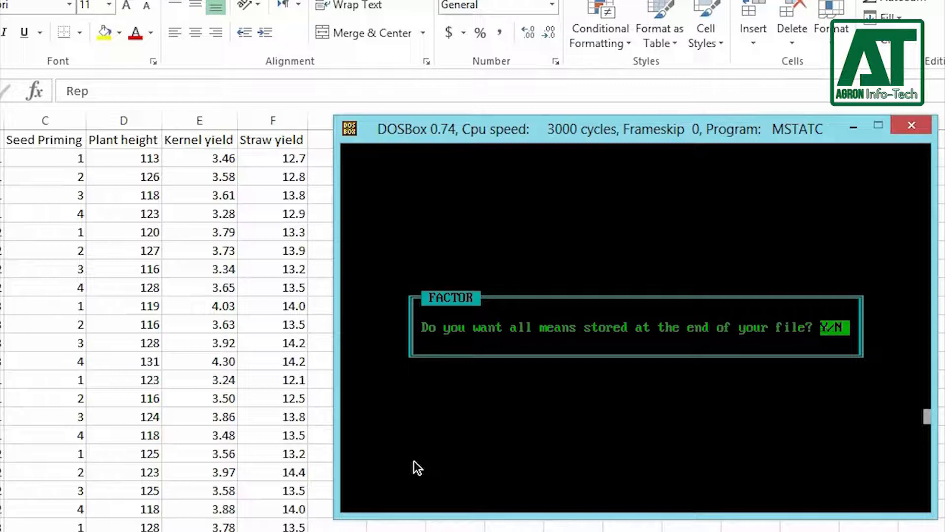
Step: Store all means at the end of the data file and save the output to disk as ANOVA.DOC
key("n")
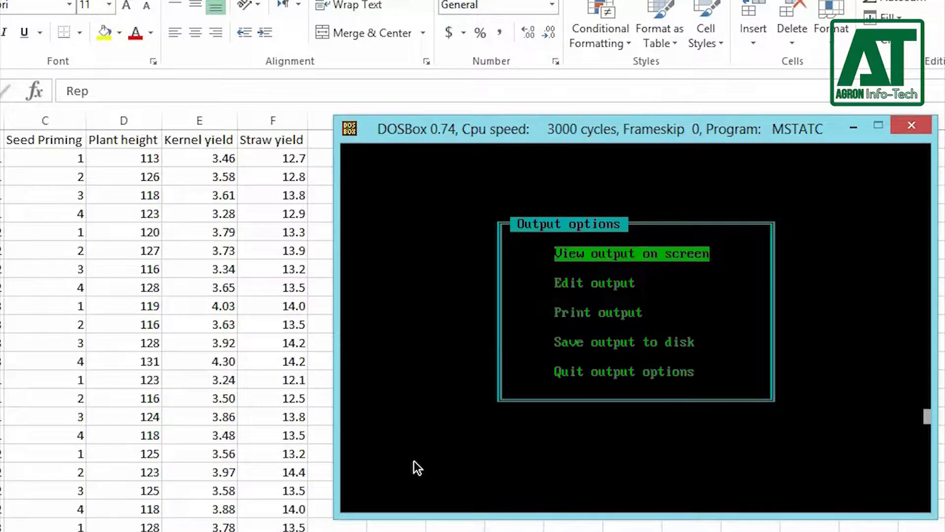
key("s")
type("ANOVA")
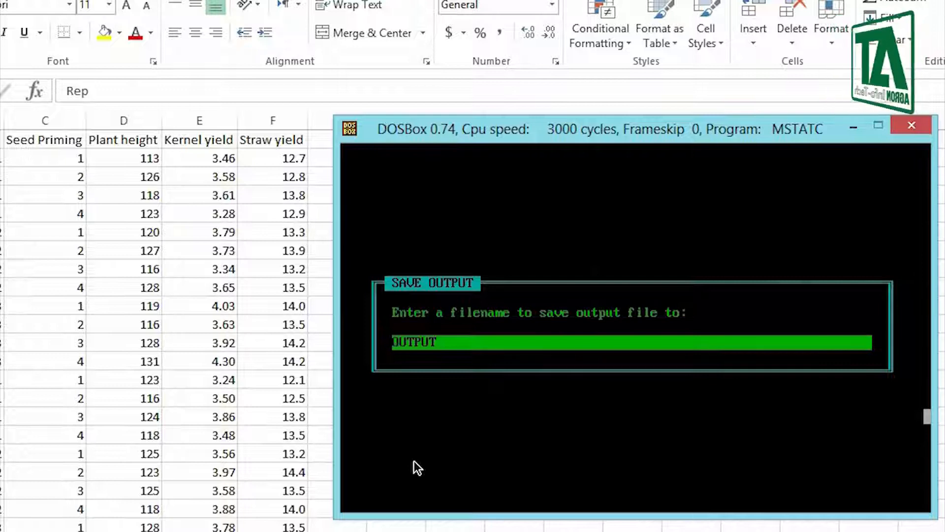
type(".DOC")
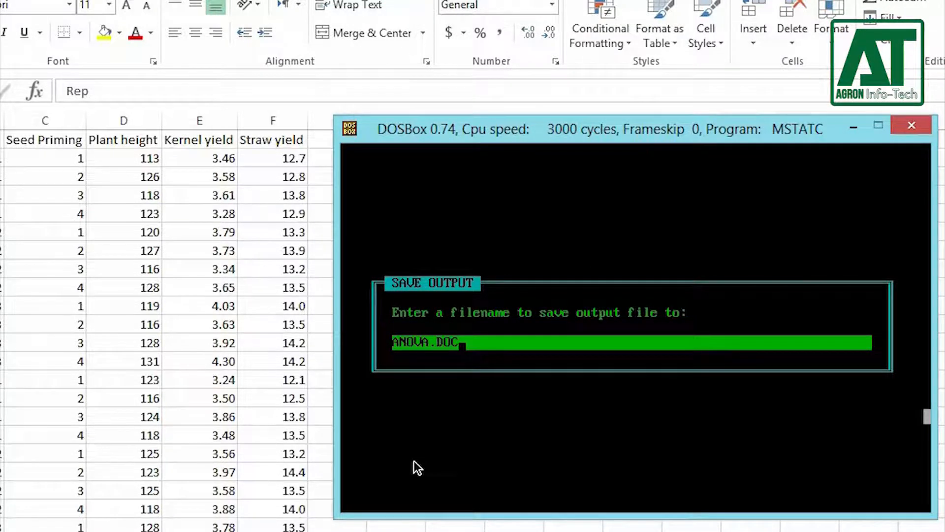
key("Return")
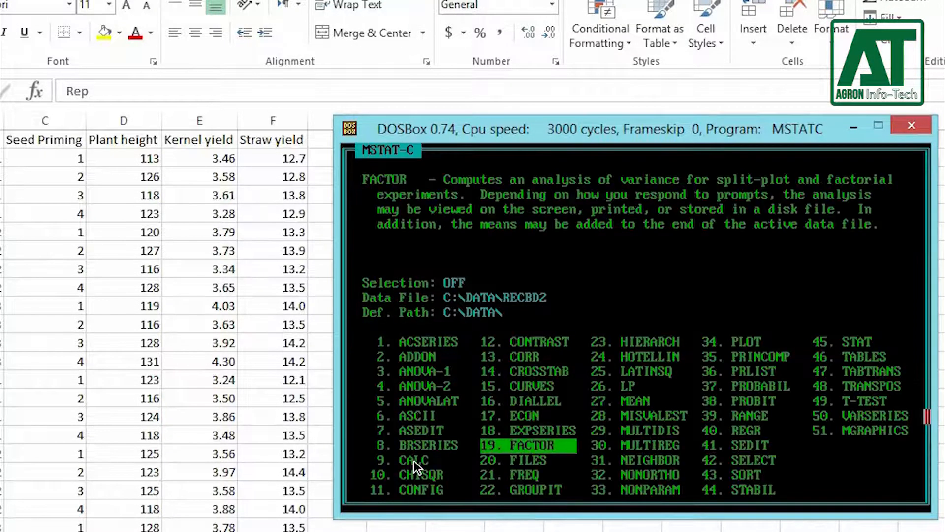
Step: Open the RECBD2 data for editing in SEDIT and examine the Factor A means starting at case 42
type("41")
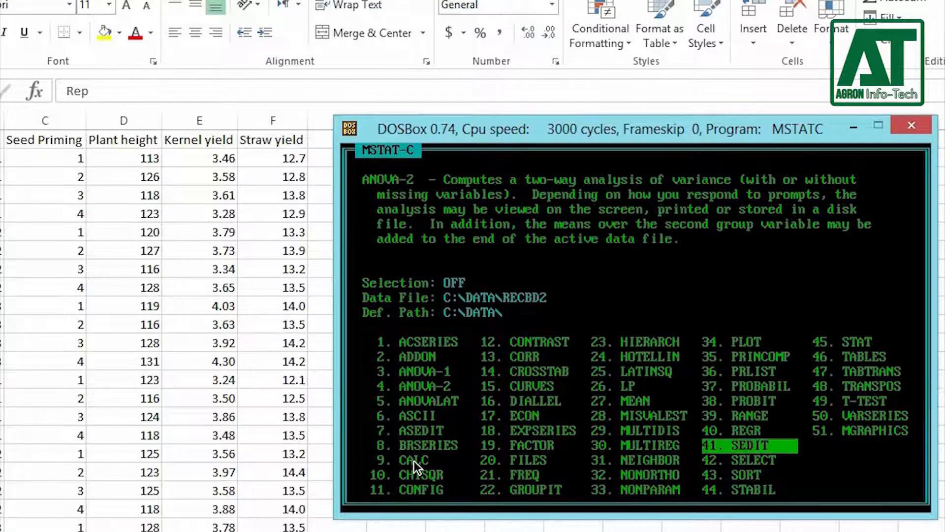
key("Return")
key("e")
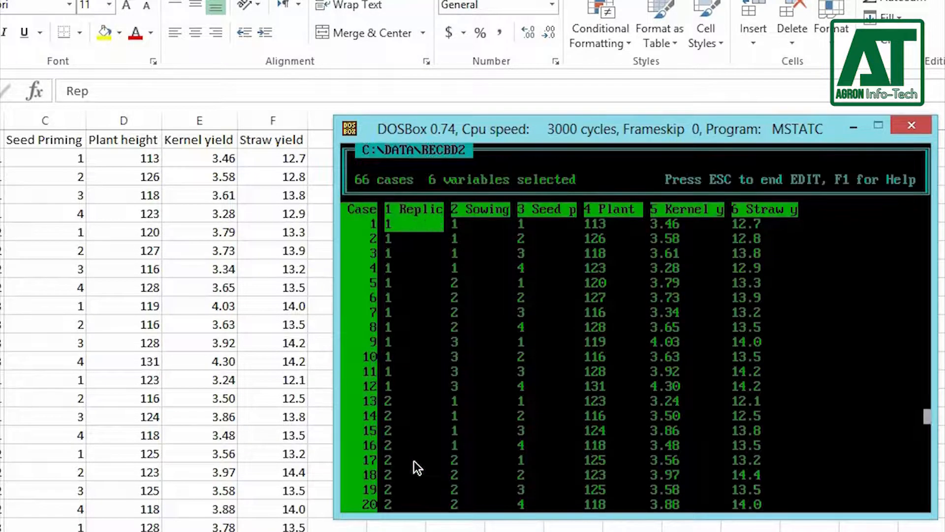
key("Down")
key("Down")
key("Down")
key("Down")
key("Down")
key("Down")
key("Down")
key("Down")
key("Down")
key("Down")
key("Down")
key("Down")
key("Down")
key("Down")
key("Down")
key("Down")
key("Down")
key("Down")
key("Down")
key("Down")
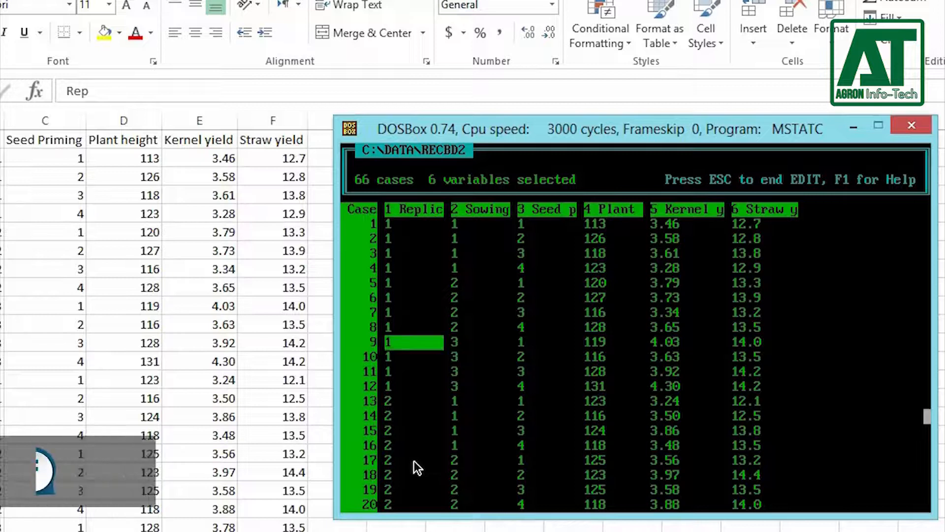
key("Down")
key("Down")
key("Down")
key("Down")
key("Down")
key("Down")
key("Down")
key("Down")
key("Down")
key("Down")
key("Down")
key("Down")
key("Down")
key("Down")
key("Down")
key("Down")
key("Down")
key("Down")
key("Down")
key("Down")
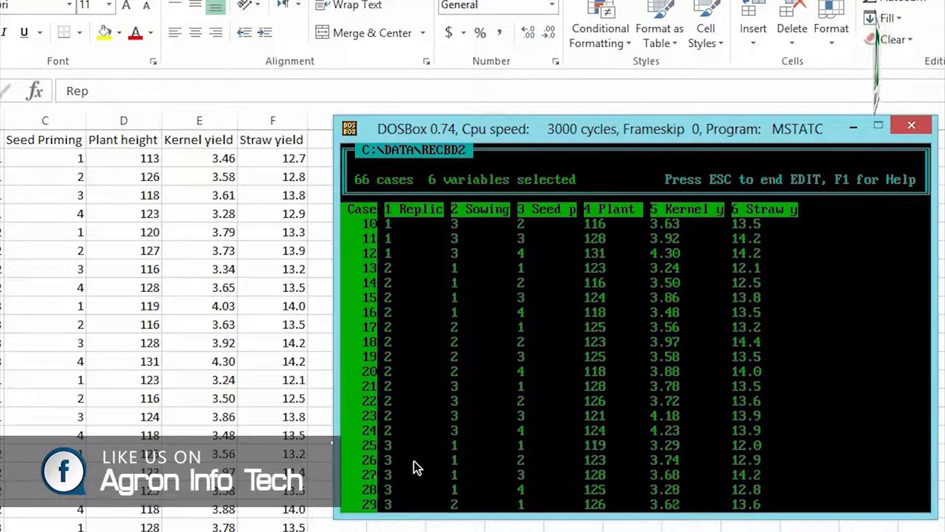
key("Up")
key("Up")
key("Up")
key("Up")
key("Up")
key("Up")
key("Up")
key("Up")
key("Up")
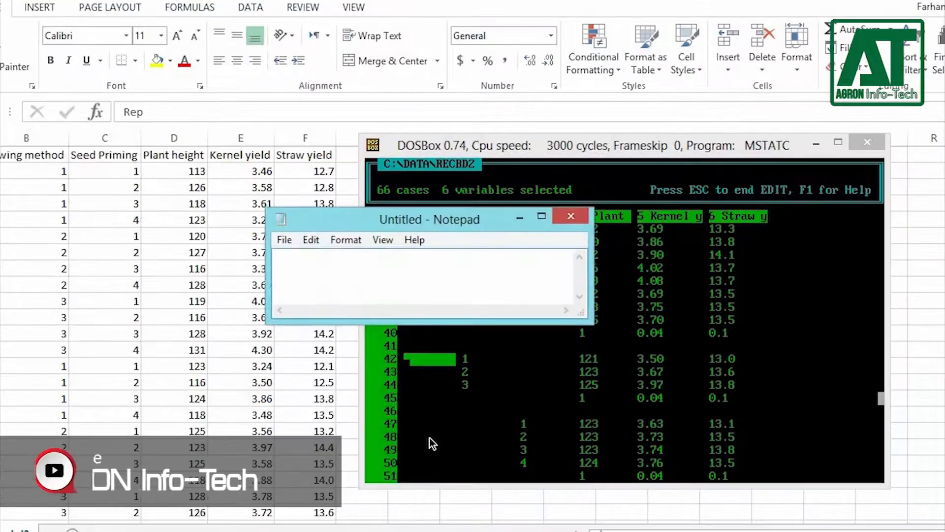
Step: Move the empty Notepad window clear of the MSTAT-C data and write the line "42 A 3 12" in it
left_click_drag(311, 218, 142, 97)
type("42 A")
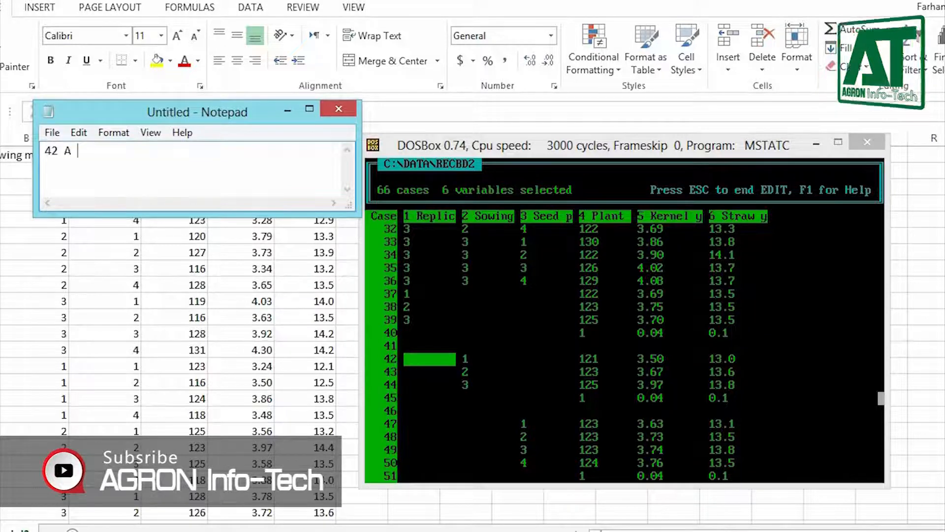
type(" 3 ")
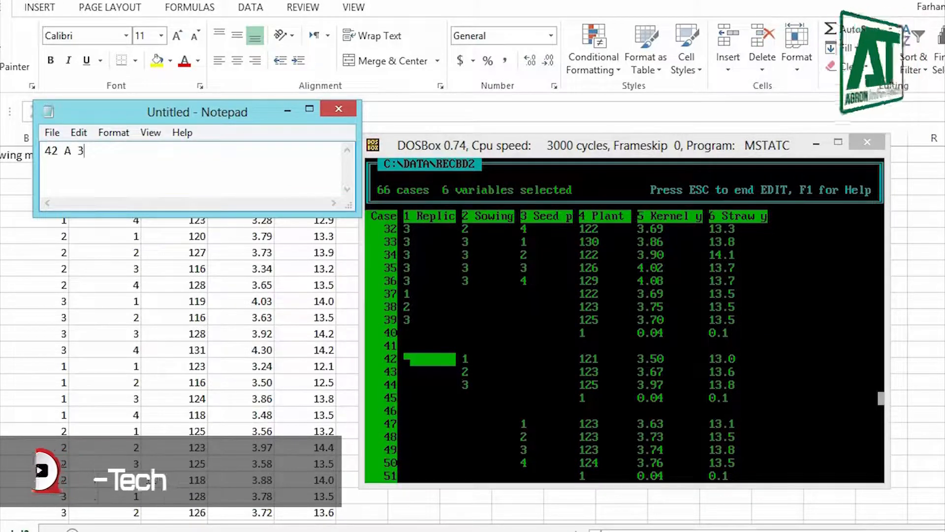
type("12")
Step: Add a tab-separated heading line above the "42 A 3 12" entry in Notepad: Case#, Factor, Levels and observations
key("Return")
key("Up")
key("Return")
key("Up")
type("Case #Factor")
key("ctrl+Left")
key("Tab")
key("End")
type("No. of levels")
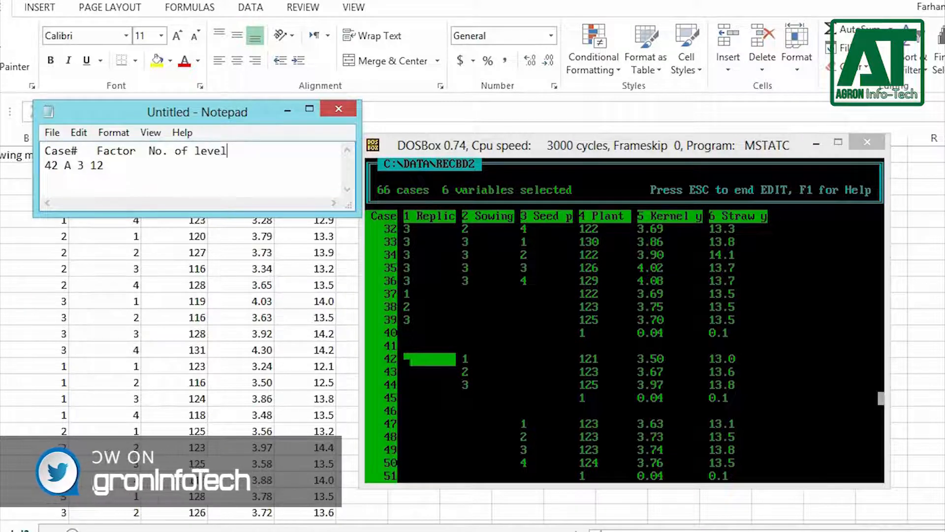
key("BackSpace")
key("BackSpace")
key("BackSpace")
key("BackSpace")
key("BackSpace")
key("BackSpace")
key("BackSpace")
key("BackSpace")
key("BackSpace")
key("BackSpace")
key("BackSpace")
key("BackSpace")
key("BackSpace")
type("Levels")
key("Tab")
type("observations")
key("Tab")
key("BackSpace")
Step: Align the entries A, 3 and 12 under the Factor, Levels and observations headings with tab spacing
left_click(65, 165)
key("Tab")
key("Right")
key("Right")
key("Tab")
key("Right")
key("Right")
Step: Locate the first Factor B mean in the MSTAT-C data, add the line 47, B, 4, 9 in Notepad and make its window taller
key("Tab")
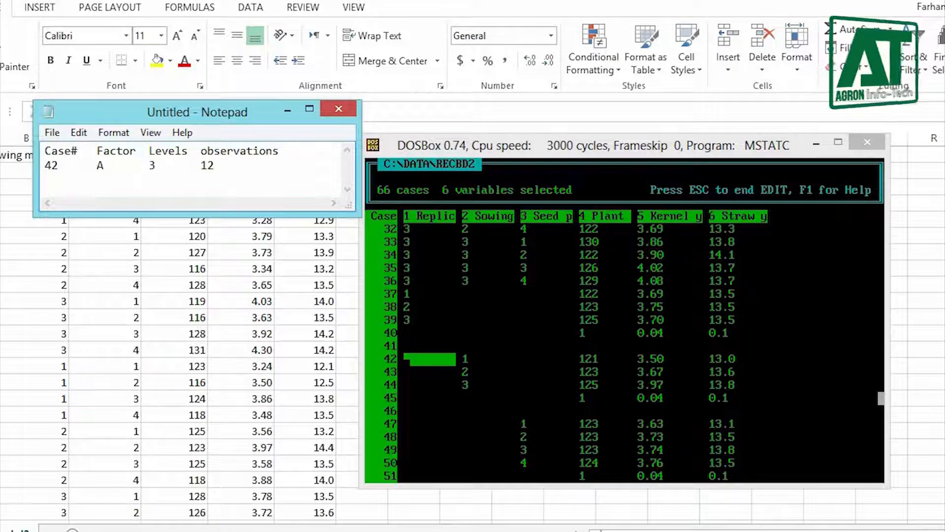
key("alt+Tab")
key("Down")
key("Down")
key("Down")
key("Down")
key("Down")
key("alt+Tab")
key("Return")
type("47")
key("Tab")
type("B")
key("Tab")
type("4")
key("Tab")
type("9")
key("Return")
key("Return")
left_click_drag(253, 215, 253, 273)
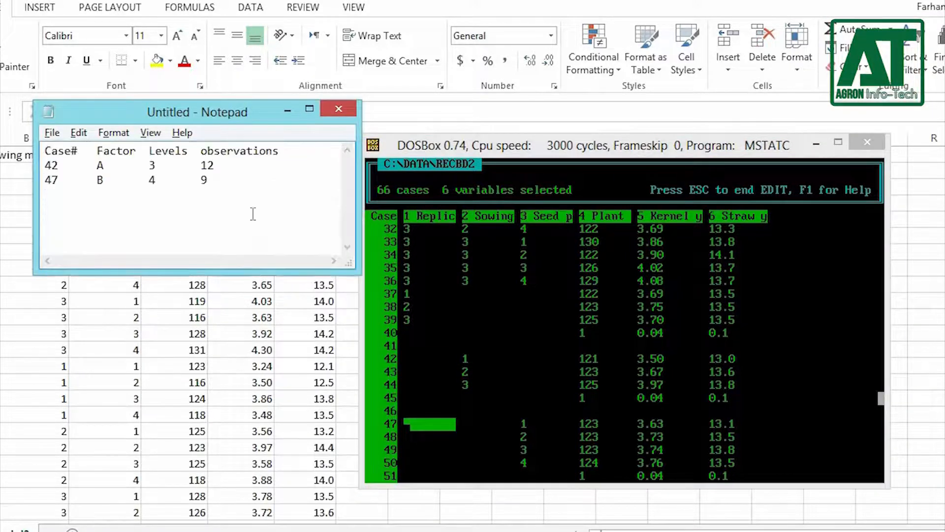
Step: Locate the first AB interaction mean in the MSTAT-C data and add the line 53, AB, 12, 3 in Notepad
key("alt+Tab")
key("Down")
key("Down")
key("Down")
key("Down")
key("Down")
key("Down")
key("alt+Tab")
type("53")
key("Tab")
type("AB")
key("Tab")
type("12")
key("Tab")
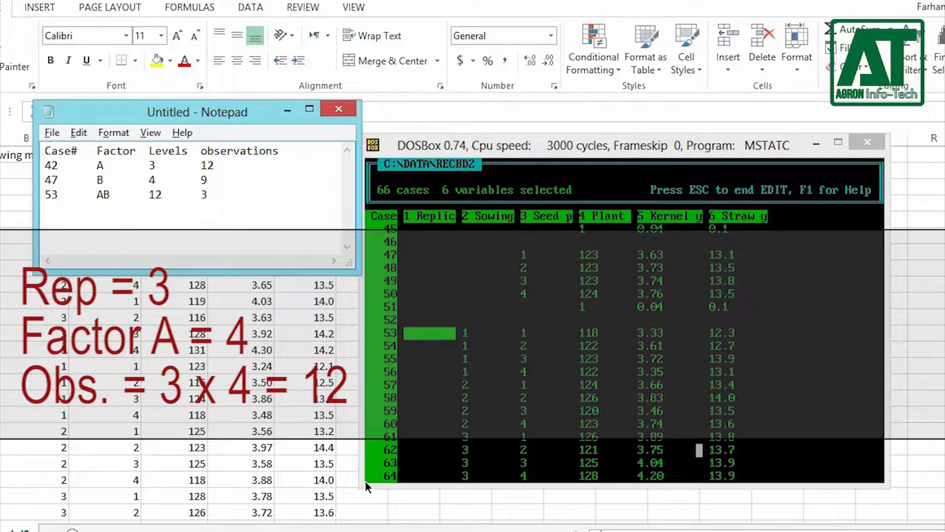
Step: Switch to MSTAT-C, end editing of the RECBD2 data and quit SEDIT
left_click(551, 367)
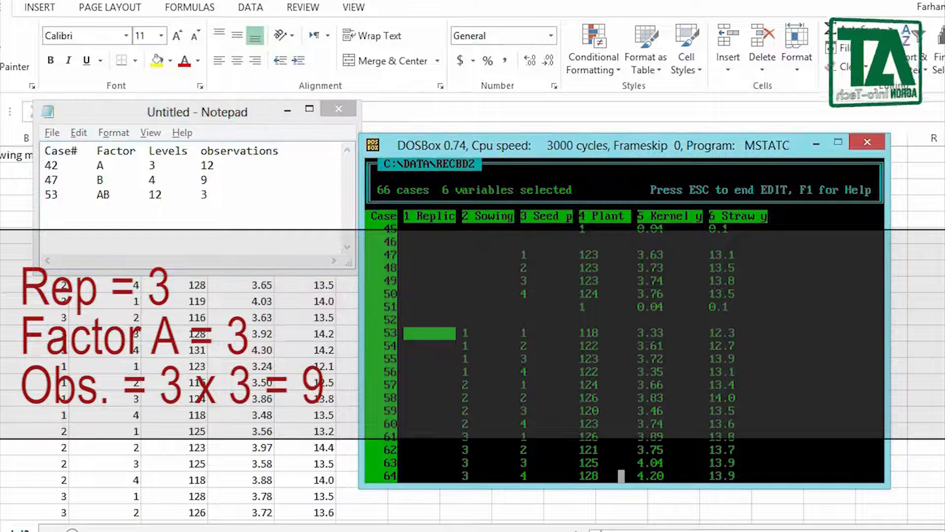
key("Escape")
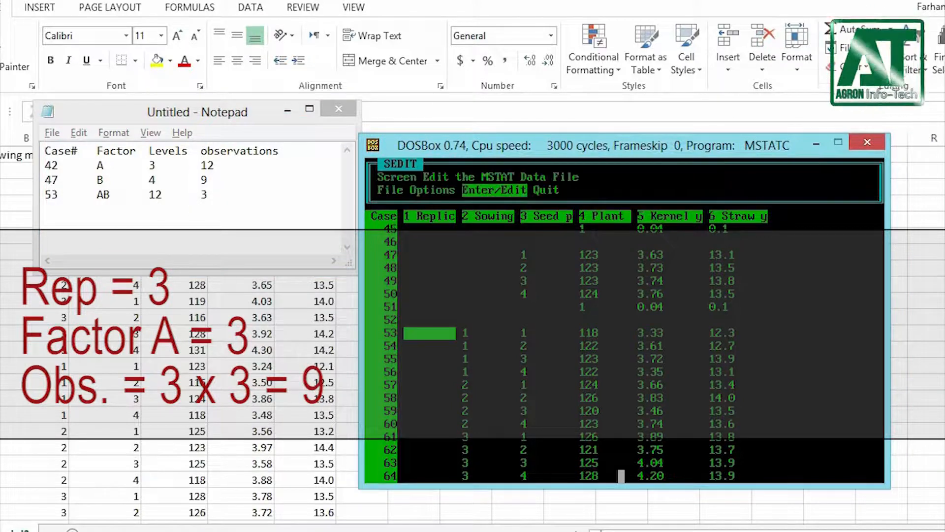
key("q")
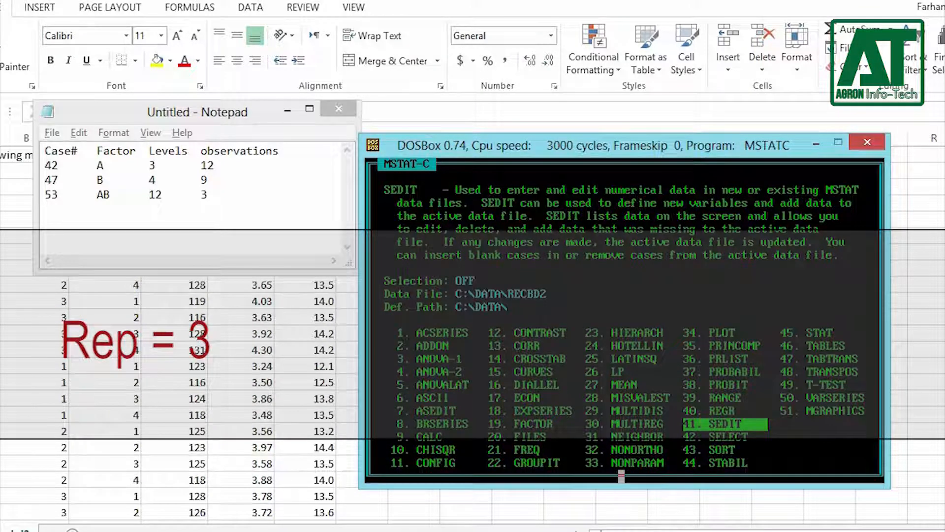
Step: Start the RANGE program (39) and set the mean separation test to lsd
key("3")
key("9")
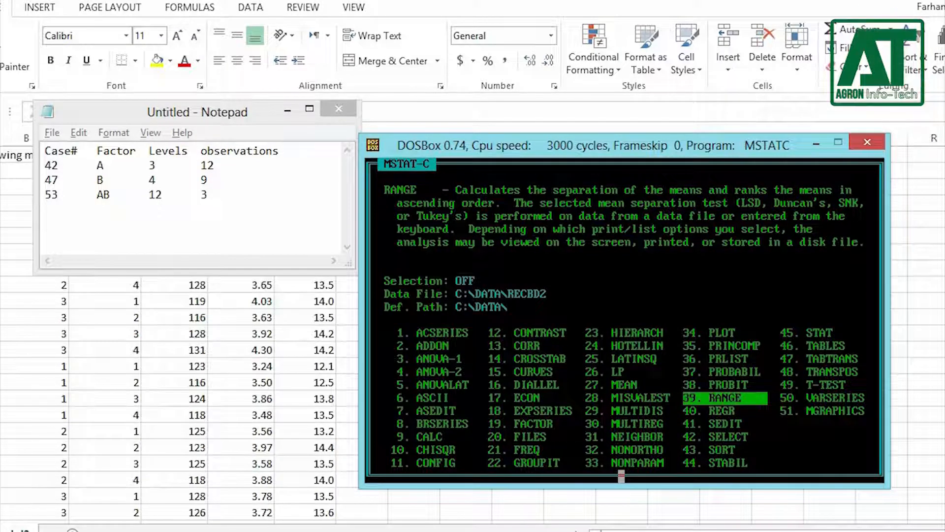
key("Return")
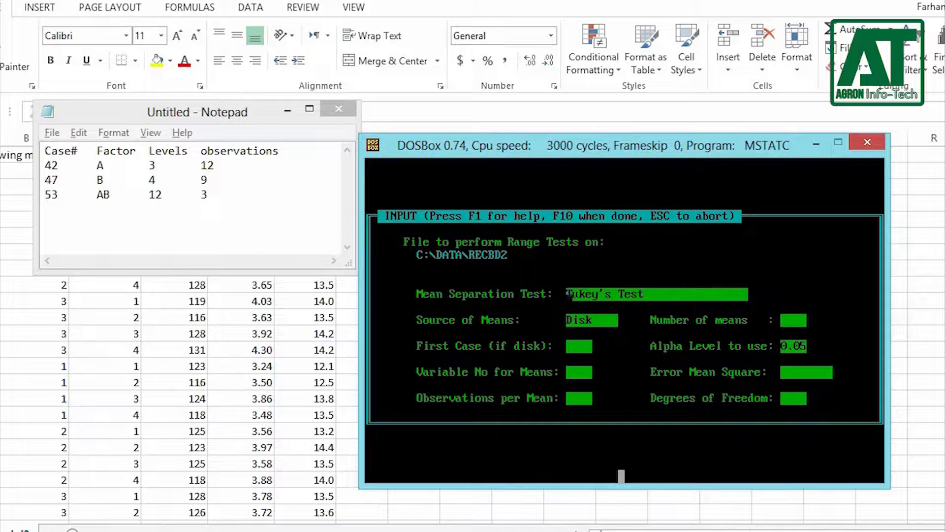
key("space")
key("space")
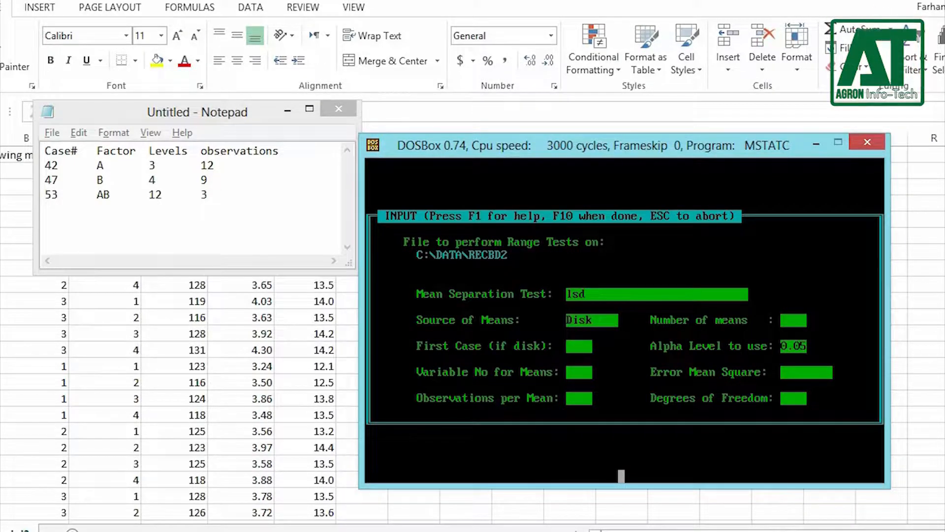
Step: Switch to File Explorer and open the ANOVA output document from the MSTATC DATA folder in Word
key("alt+Tab")
key("alt+Tab")
key("alt+Tab")
key("alt+Tab")
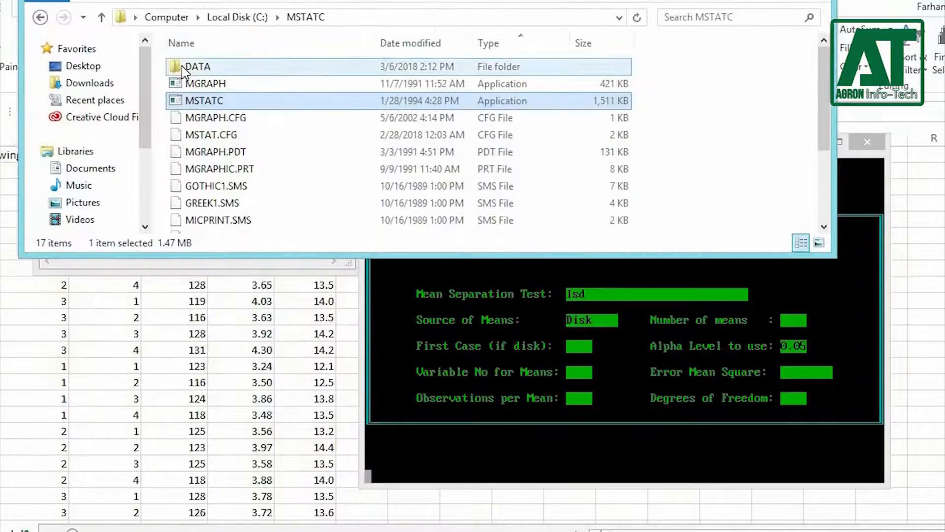
double_click(186, 68)
scroll(285, 172, "down", 9)
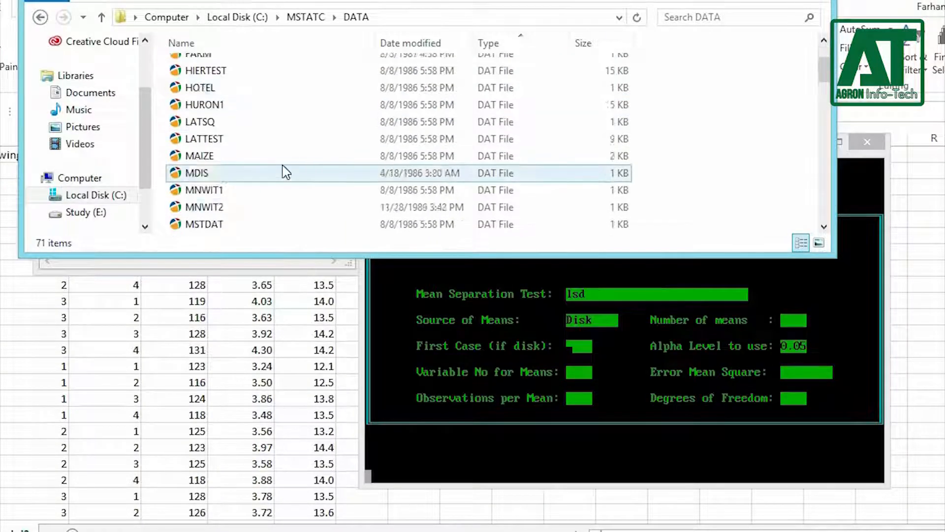
scroll(285, 173, "down", 1)
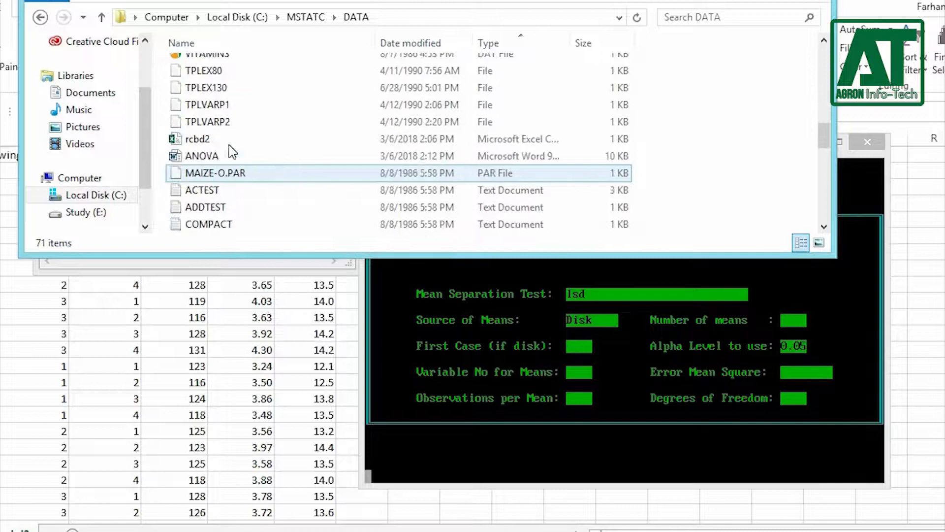
double_click(207, 157)
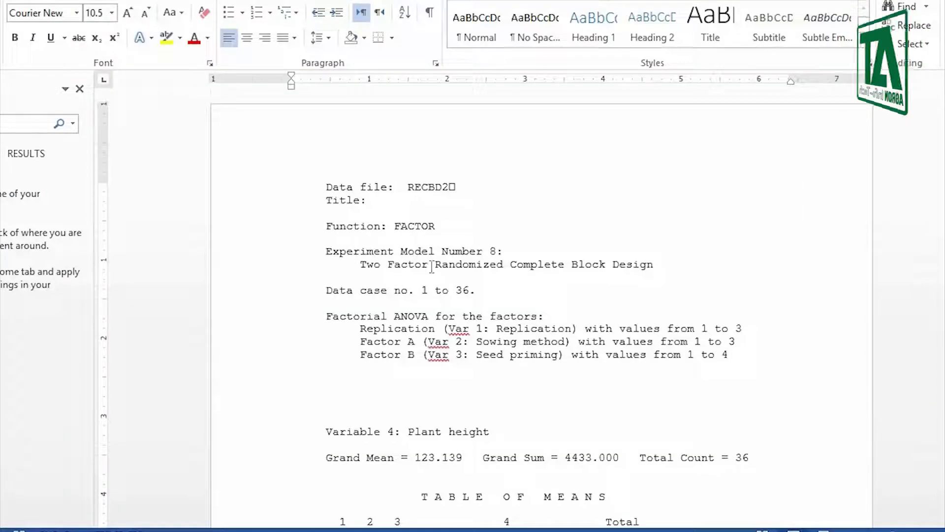
Step: Mark the Factor A, Factor B and AB F values in the Plant height ANOVA table with "ns"
scroll(432, 266, "down", 15)
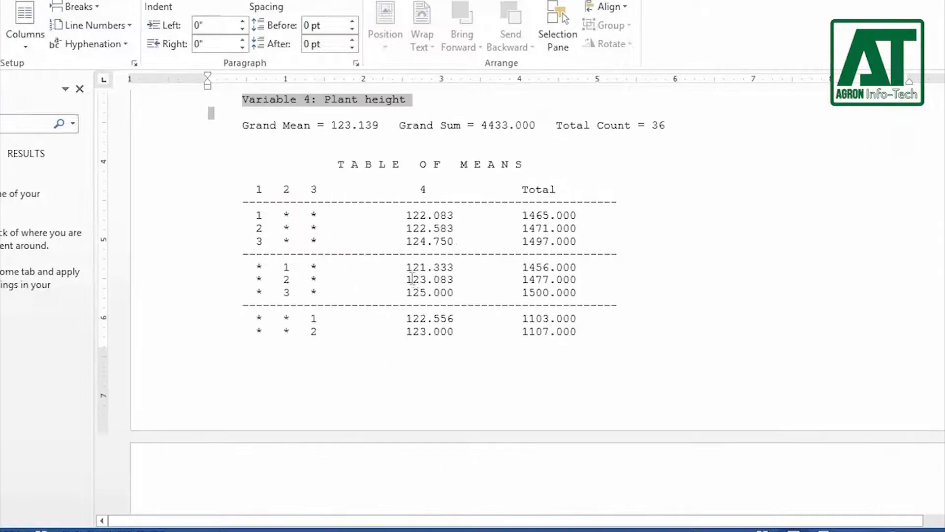
scroll(413, 279, "down", 10)
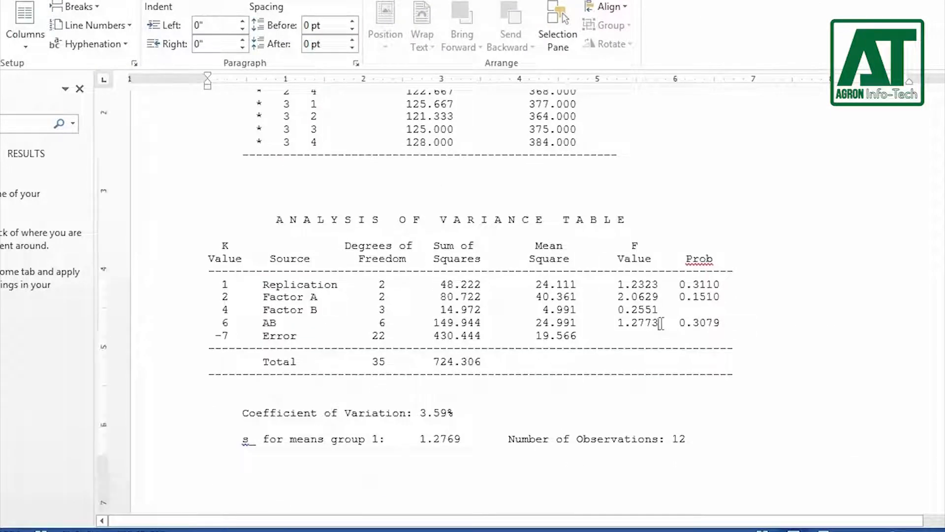
type("ns")
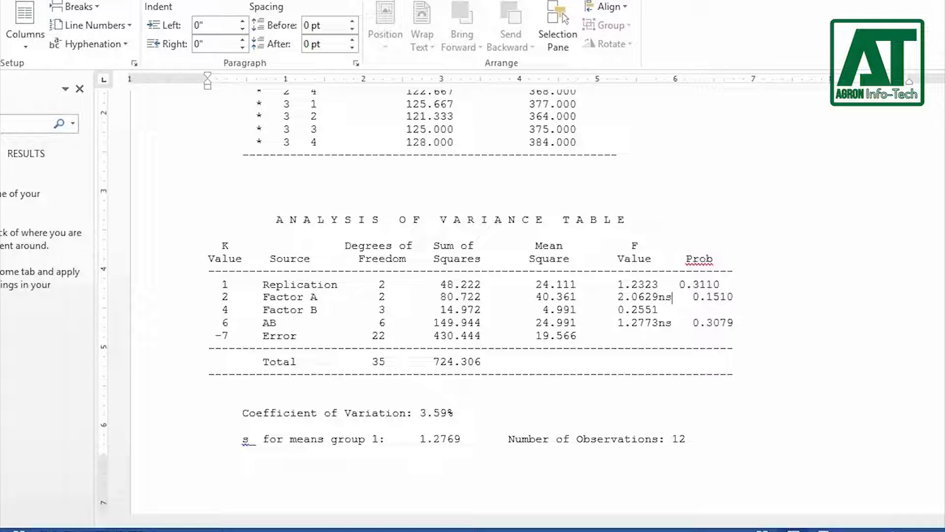
type("ns")
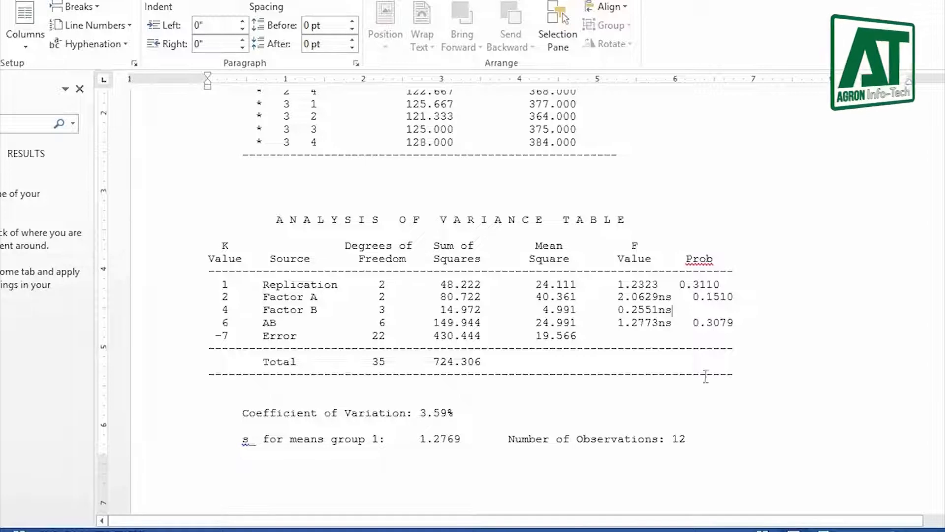
Step: In the Kernel yield ANOVA table, mark the Factor A and AB F values with "**" and Factor B with "ns"
scroll(653, 362, "down", 4)
scroll(654, 362, "down", 10)
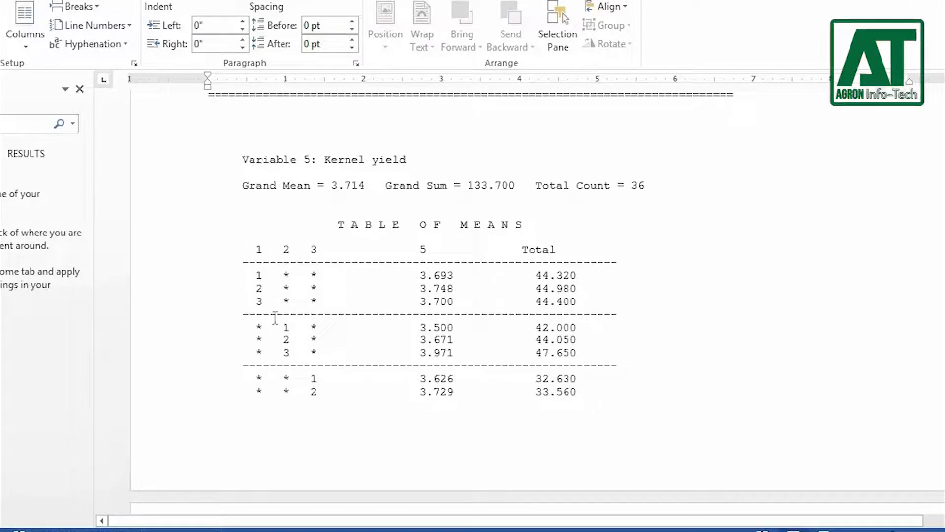
scroll(415, 388, "down", 14)
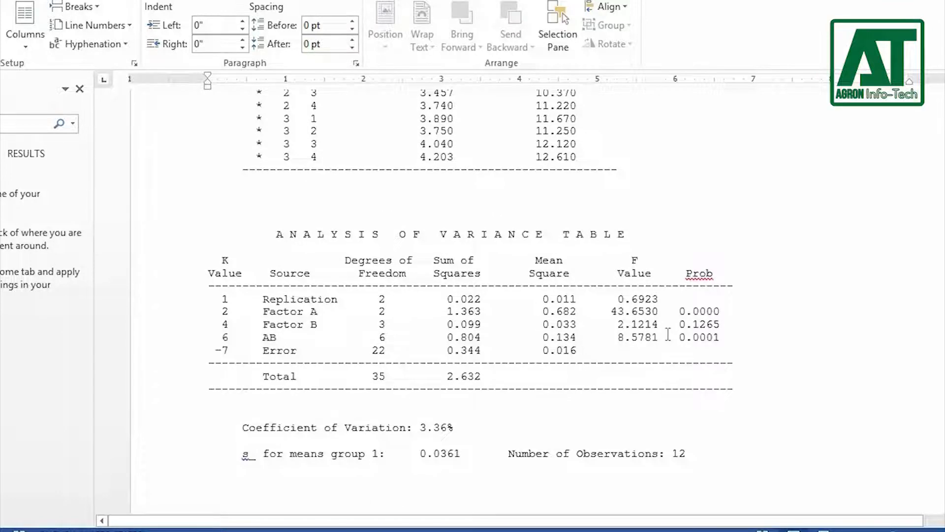
type("**")
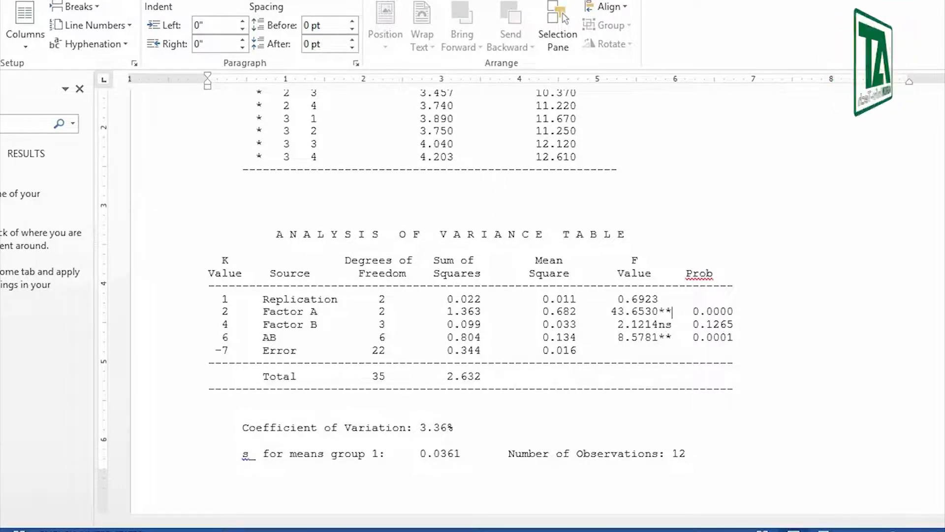
Step: Mark the Factor A, Factor B and AB F values in the Straw yield ANOVA table with "**"
scroll(493, 295, "down", 8)
scroll(492, 295, "down", 5)
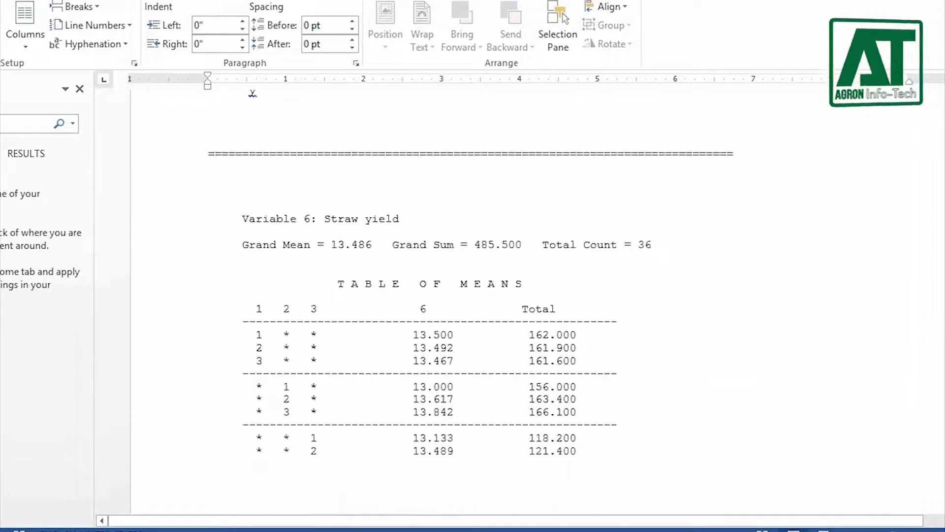
scroll(493, 295, "down", 2)
scroll(736, 494, "down", 10)
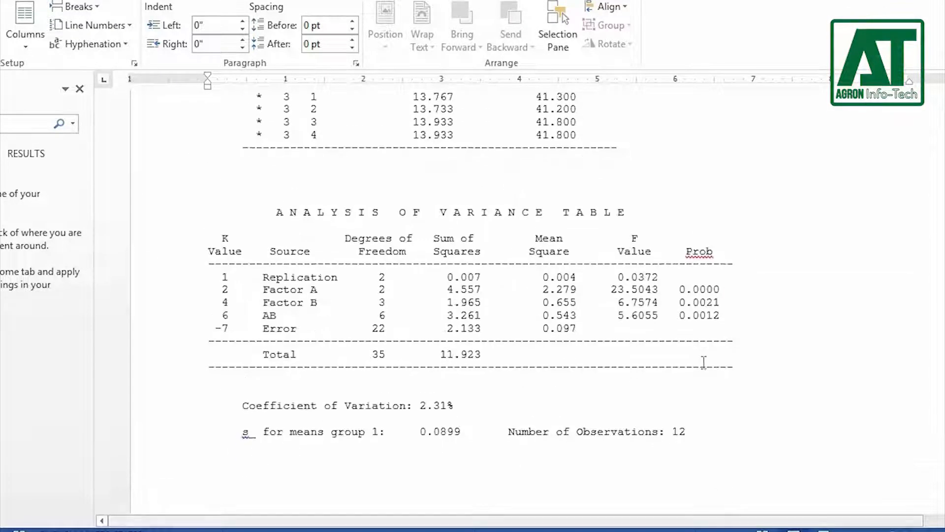
type("**")
key("Left")
key("Left")
key("Up")
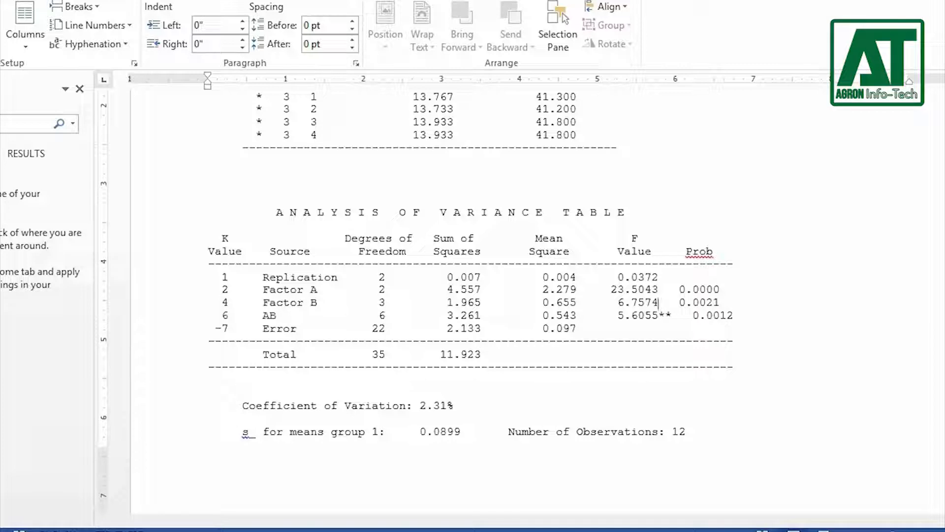
type("**")
Step: Arrange the MSTAT-C and Notepad windows over Word so that the Kernel yield ANOVA table stays readable beside them
scroll(781, 386, "up", 10)
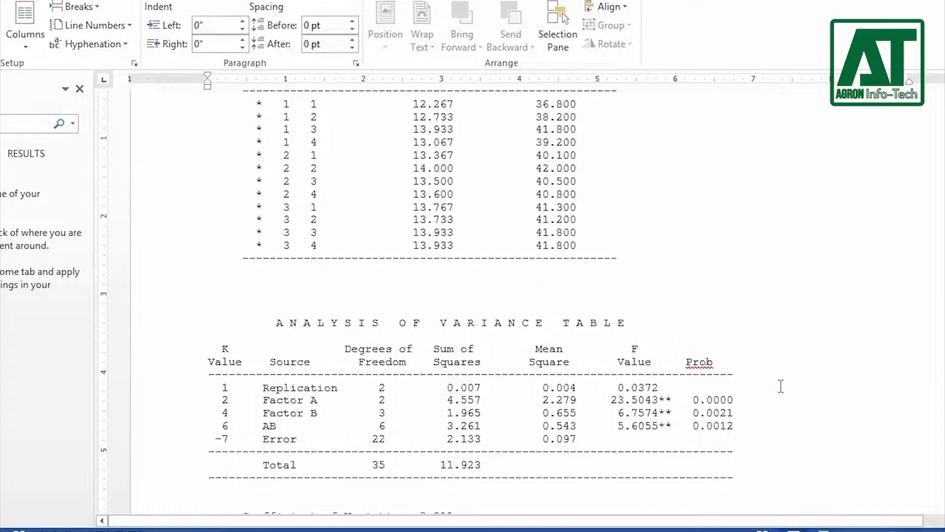
scroll(759, 417, "down", 2)
scroll(760, 416, "up", 1)
left_click(136, 530)
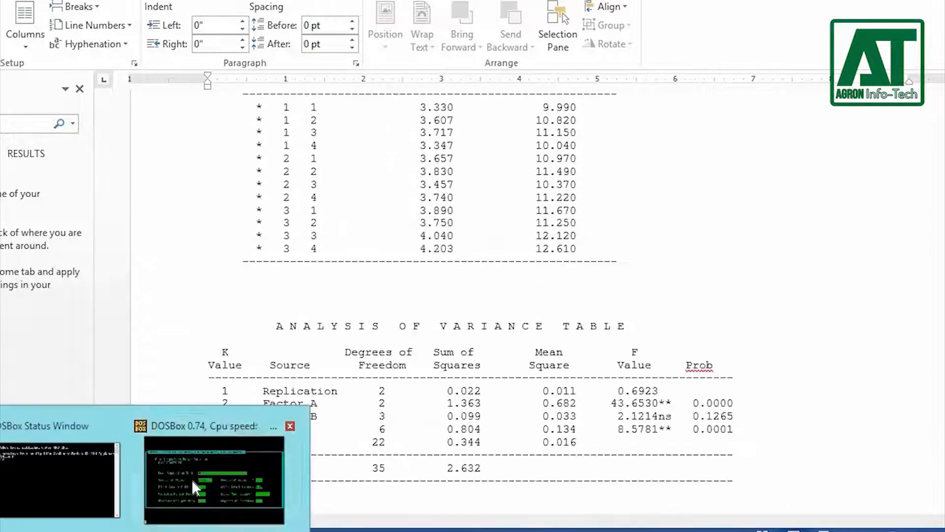
left_click(194, 487)
left_click_drag(657, 147, 708, 1)
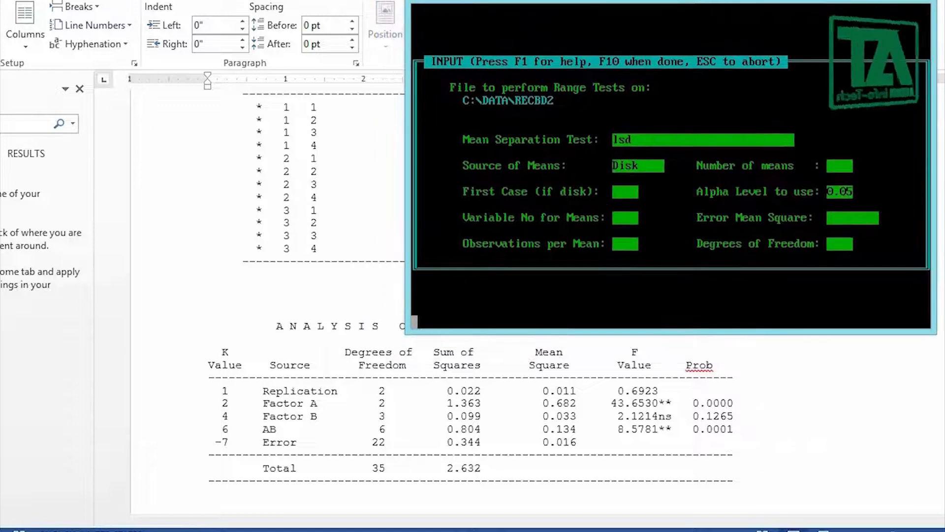
left_click(173, 530)
left_click_drag(213, 116, 189, 47)
Step: Enter the Kernel yield Factor A range parameters: first case 42, variable 5, 12 observations, 3 means, error mean square 0.016, 22 degrees of freedom
left_click(869, 270)
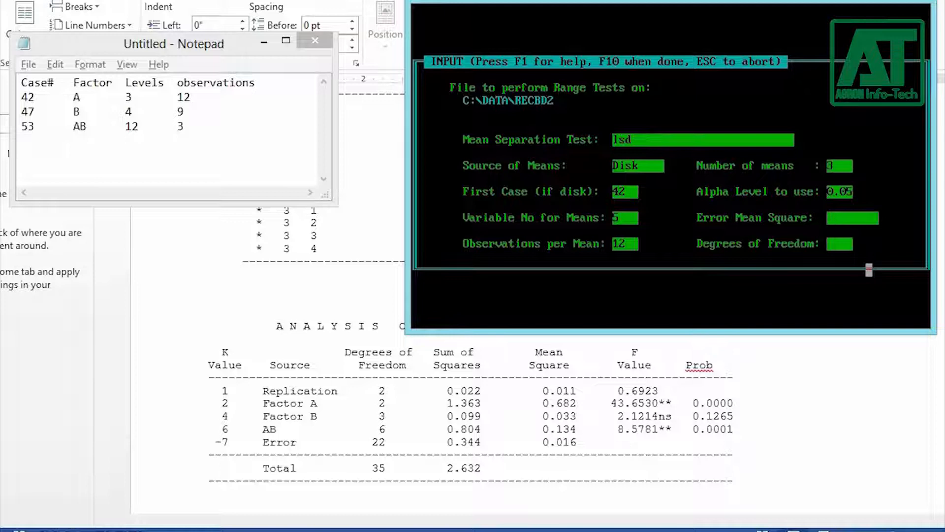
type("016")
key("Return")
type("22")
key("F10")
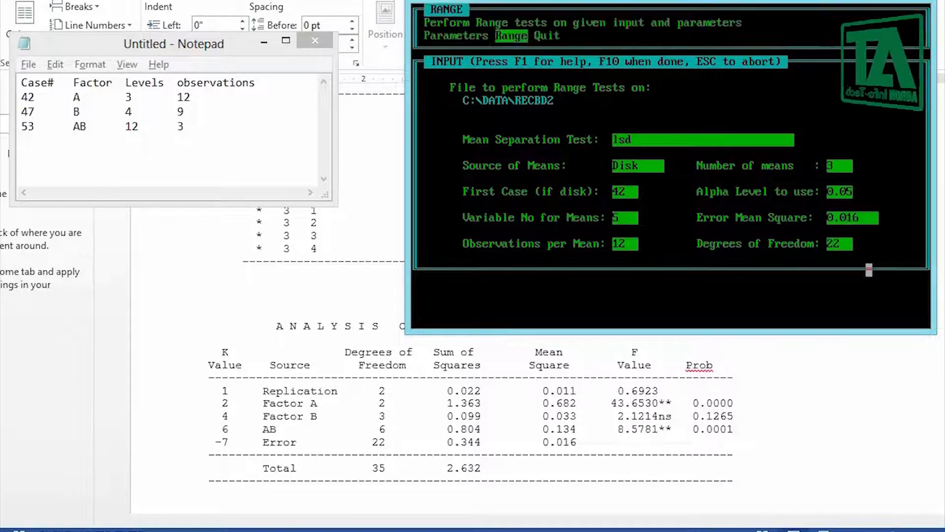
Step: Run the range test on the Kernel yield Factor A means and save the output to disk as A1.DOC
key("Return")
key("s")
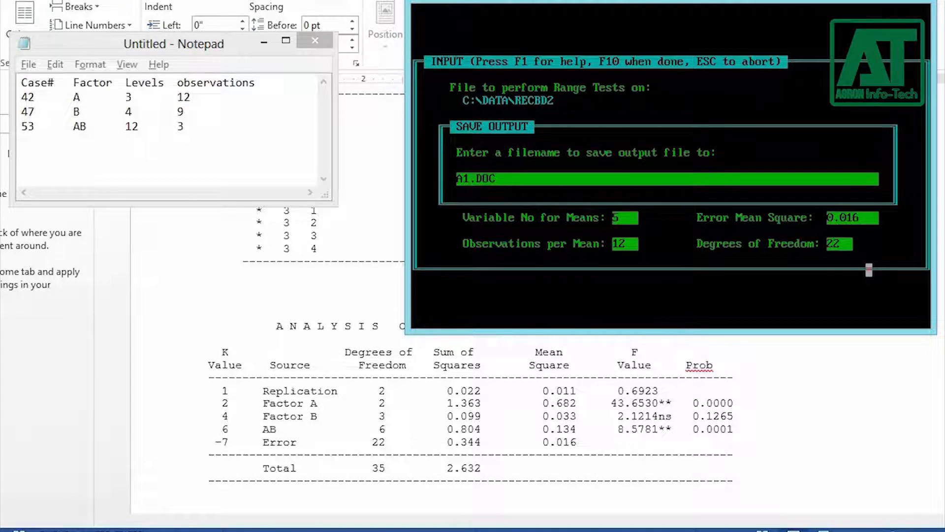
key("Return")
Step: Reopen the range parameters and set variable 6 and error mean square 0.097 from the Straw yield ANOVA table
key("Right")
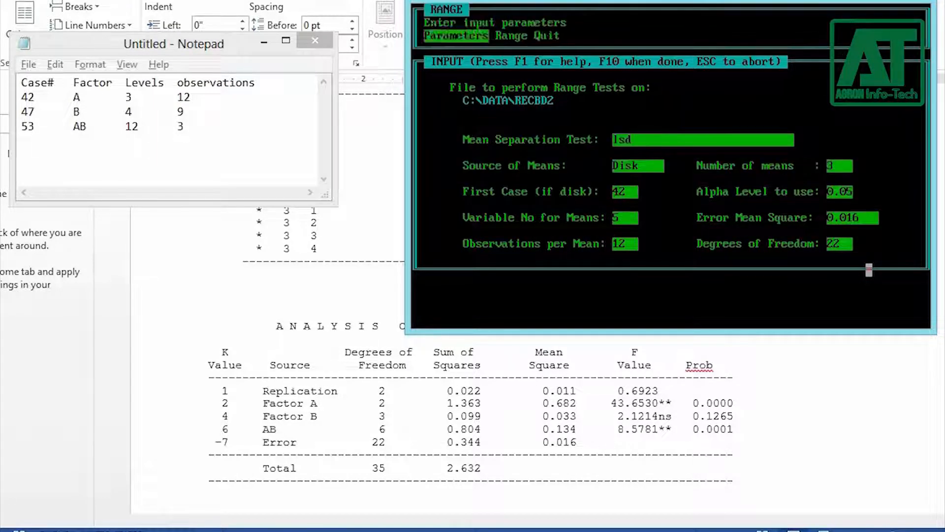
key("Return")
key("alt+Tab")
scroll(649, 378, "down", 20)
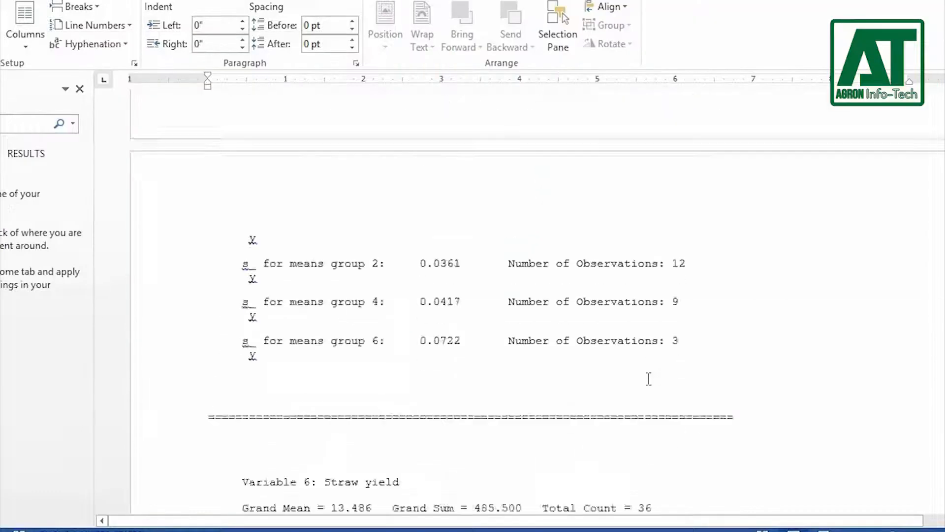
scroll(649, 378, "up", 1)
key("alt+Tab")
key("alt+Tab")
key("alt+Tab")
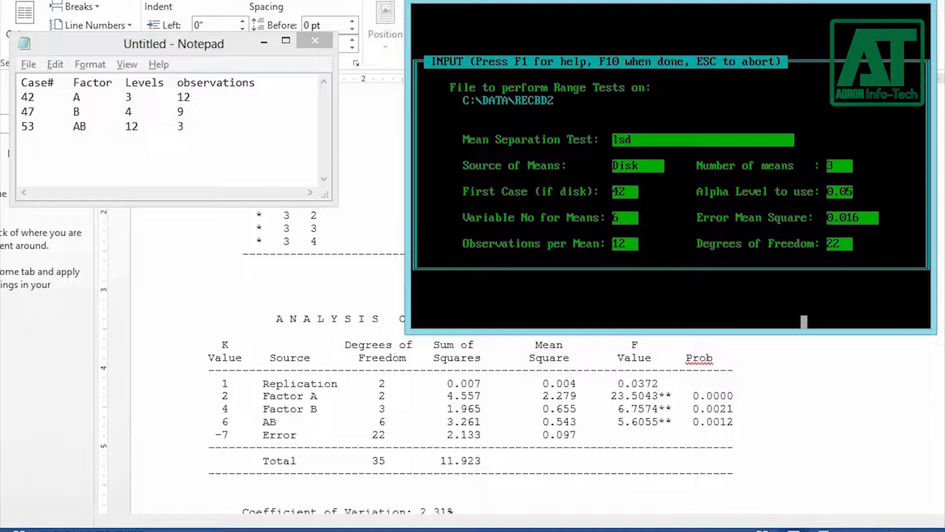
key("F10")
Step: Run the range test on the Straw yield Factor A means and save the output to disk
key("Return")
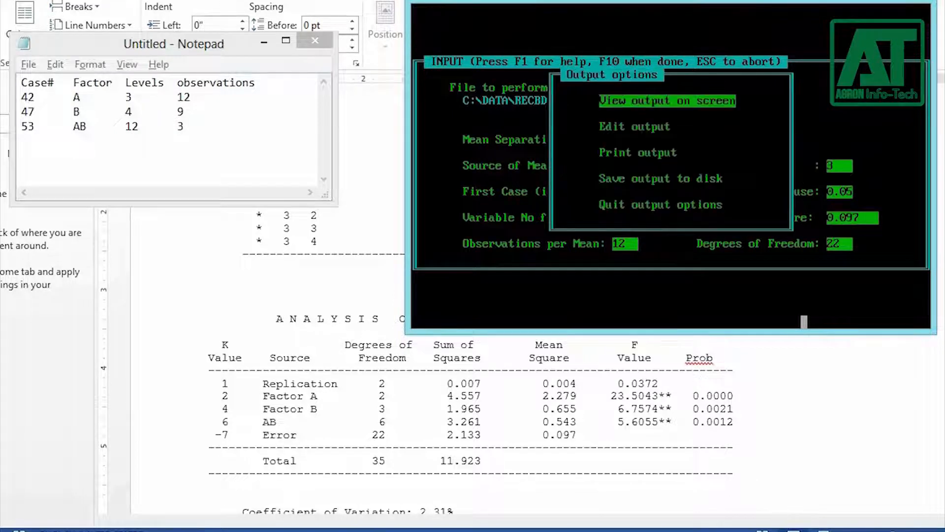
key("s")
key("Return")
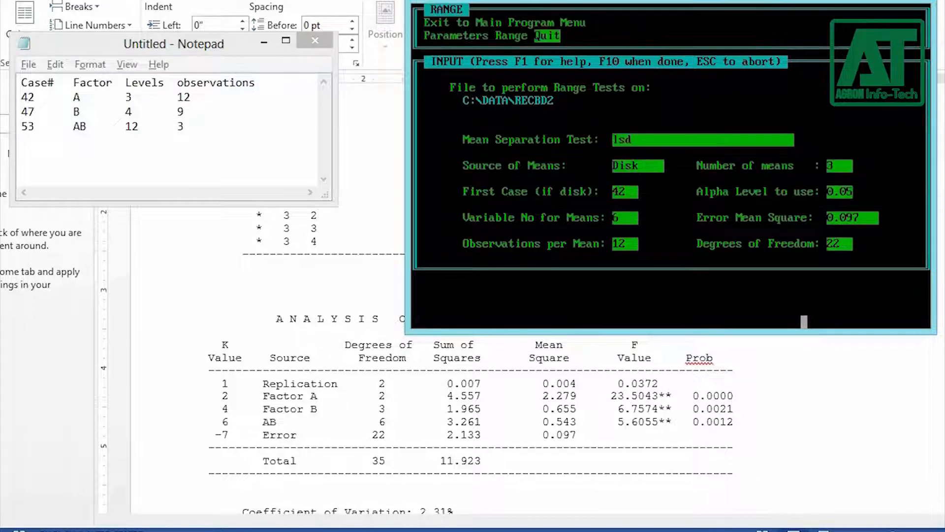
Step: Reopen the range parameters and set the Straw yield Factor B values: first case 47, 9 observations per mean, 4 means
key("Right")
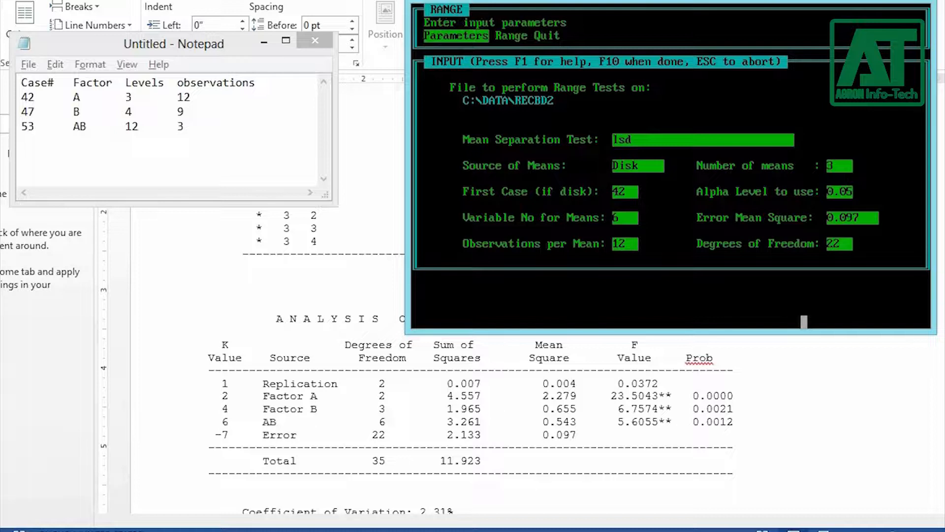
key("Return")
key("Return")
key("Return")
type("47")
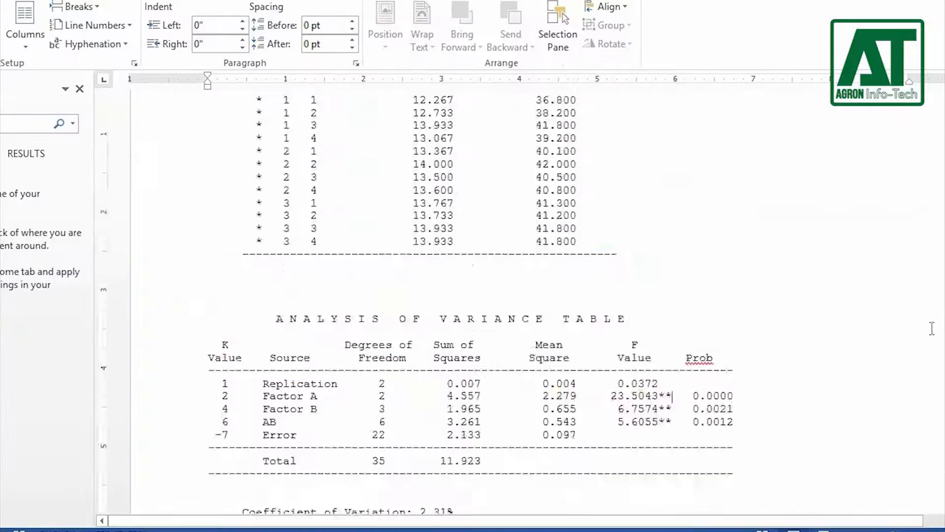
scroll(721, 280, "down", 10)
key("alt+Tab")
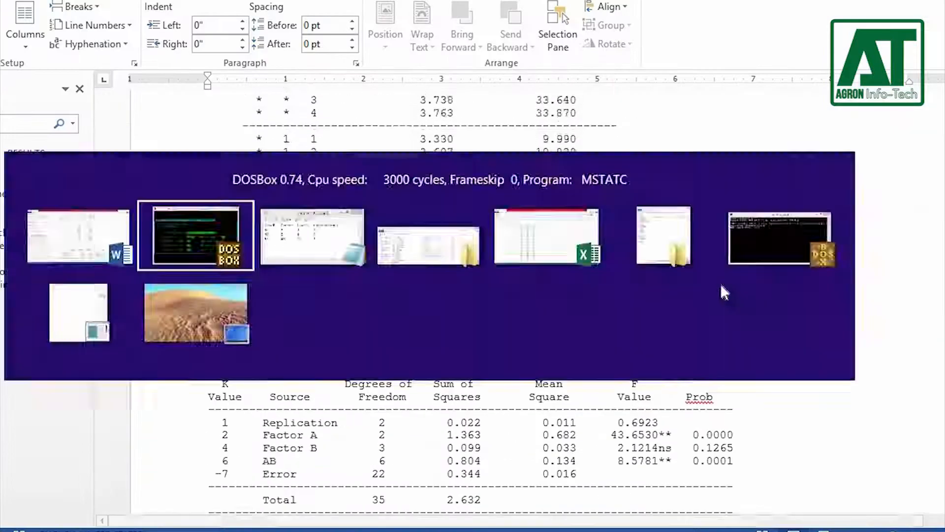
left_click(724, 290)
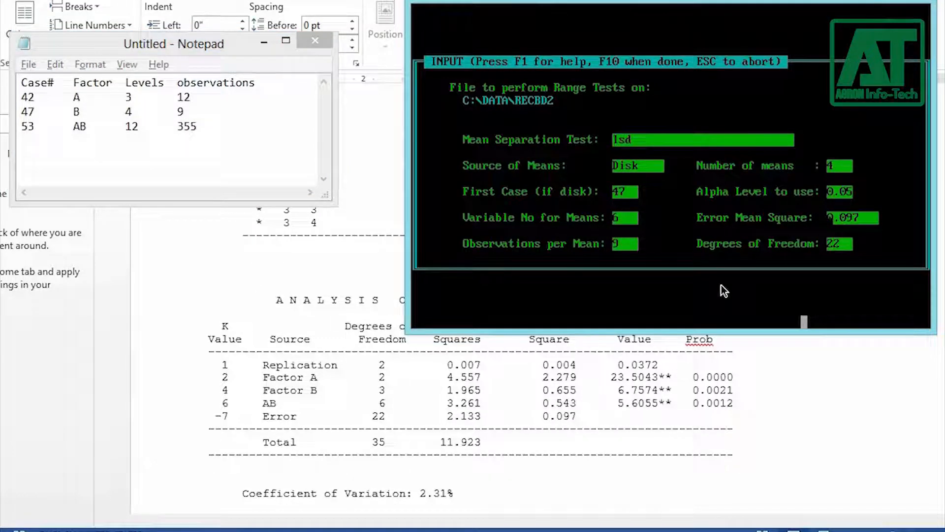
Step: Run the range test on the Straw yield Factor B means and save the output to disk as B2.DOC
key("F10")
key("Down")
key("Down")
key("Down")
key("Return")
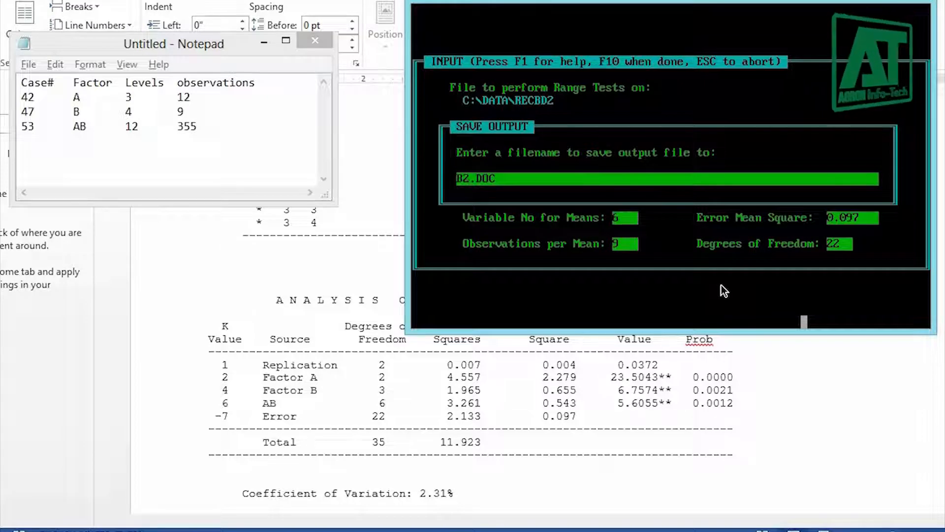
key("Return")
key("Right")
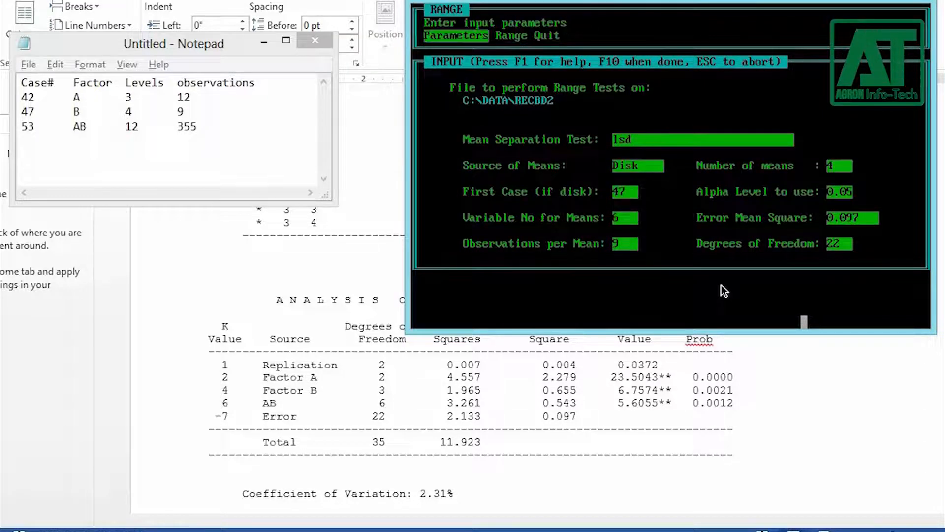
Step: Enter the Kernel yield AB interaction range parameters: first case 53, variable 5, 3 observations, 12 means, error mean square 0.016
key("Return")
key("alt+Tab")
key("alt+Tab")
key("alt+Tab")
scroll(653, 286, "up", 20)
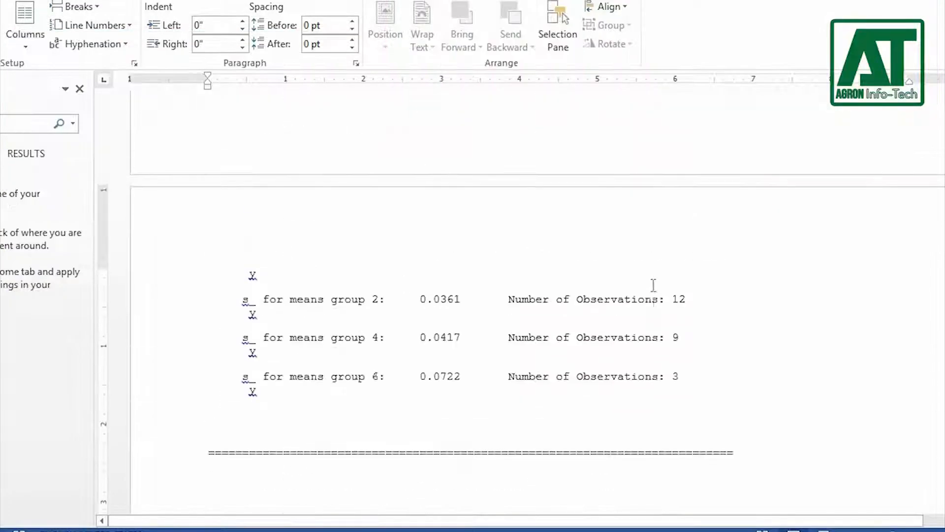
scroll(653, 285, "down", 2)
key("alt+Tab")
key("alt+Tab")
key("alt+Tab")
key("alt+Tab")
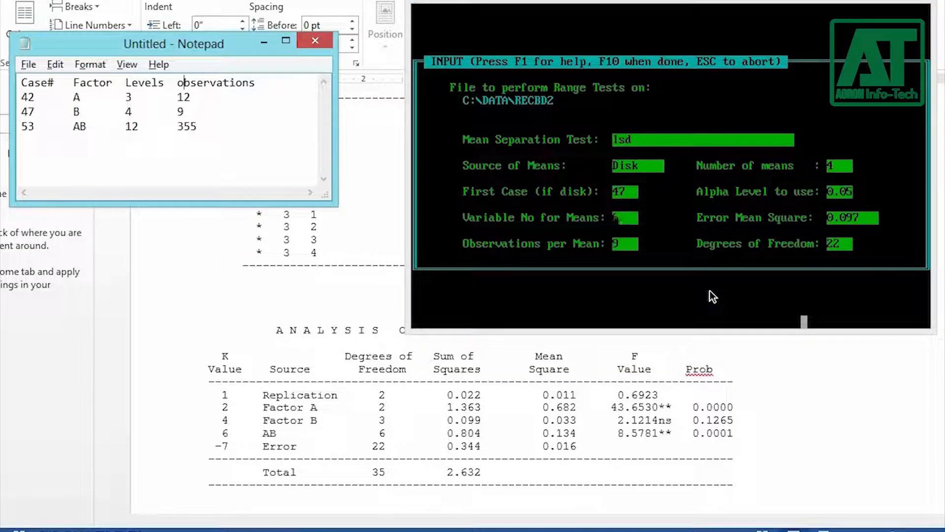
key("alt+Tab")
key("Up")
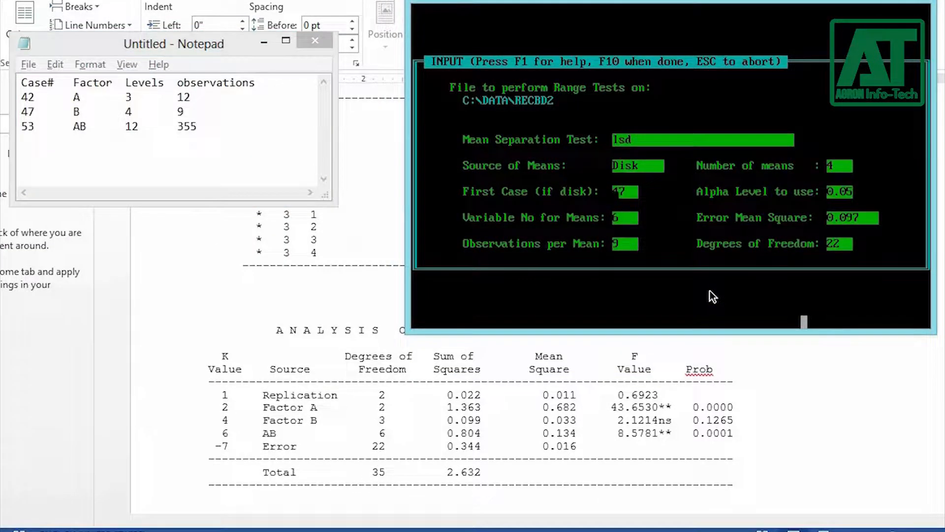
type("53")
key("Down")
type("5")
key("Down")
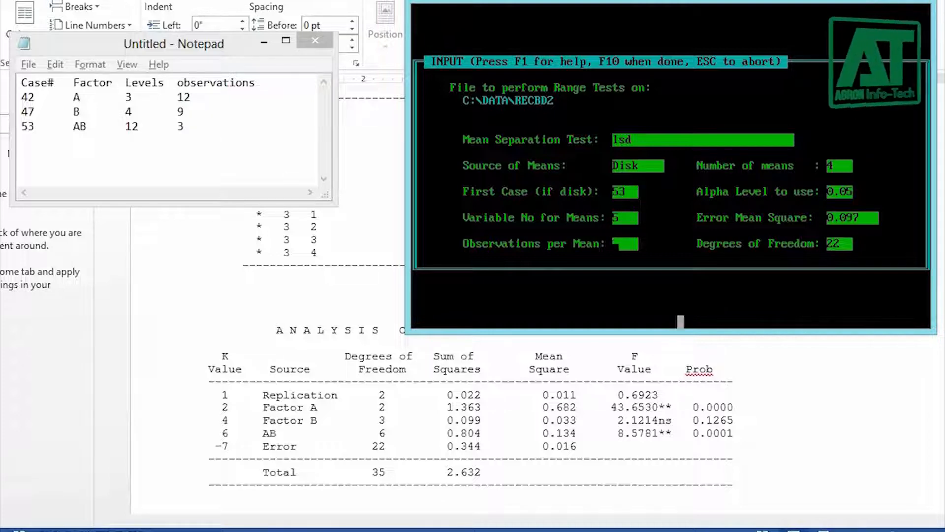
type("3")
key("Down")
type("12")
key("Down")
key("Down")
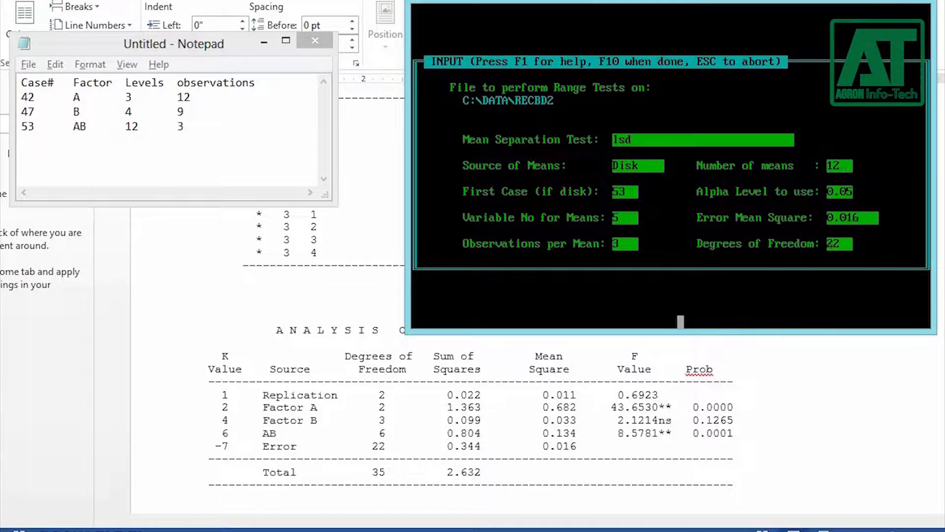
Step: Run the range test on the Kernel yield AB interaction means and save the output to disk
key("F10")
key("Down")
key("Down")
key("Down")
key("Return")
type("1.")
key("Return")
Step: Reopen the AB interaction range parameters and set variable 6 and error mean square 0.097 from the Straw yield ANOVA table
key("Right")
key("Return")
key("Down")
key("Down")
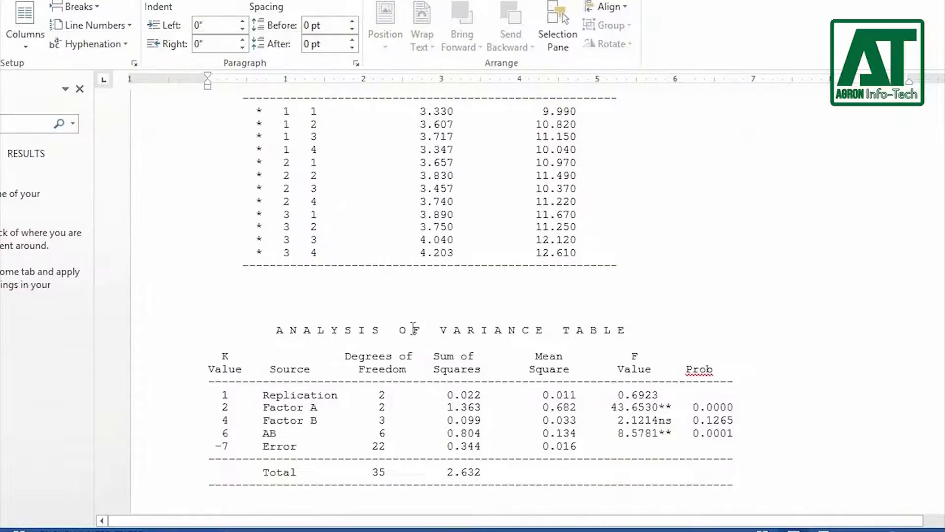
scroll(699, 416, "down", 10)
scroll(700, 416, "up", 10)
key("alt+Tab")
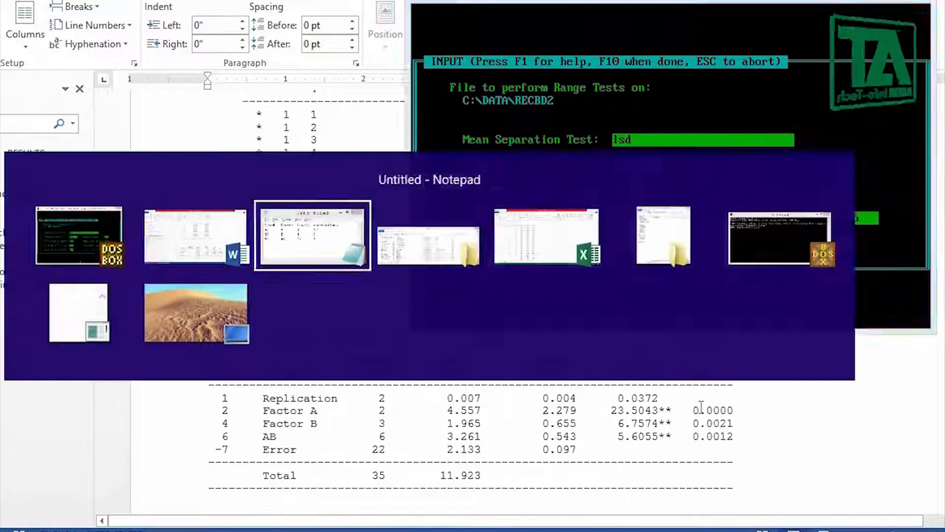
type("0.097")
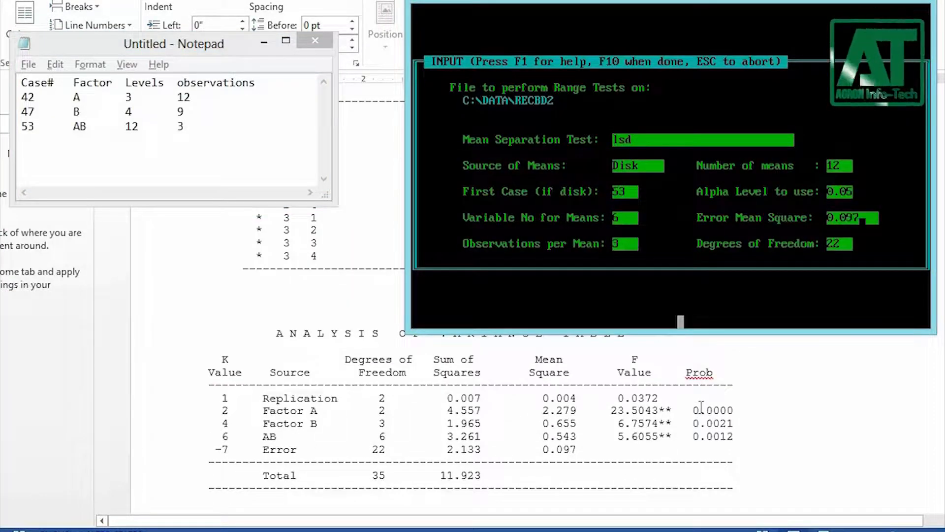
Step: Run the range test on the Straw yield AB interaction means and save the output to disk as AB2.DOC
key("F10")
key("s")
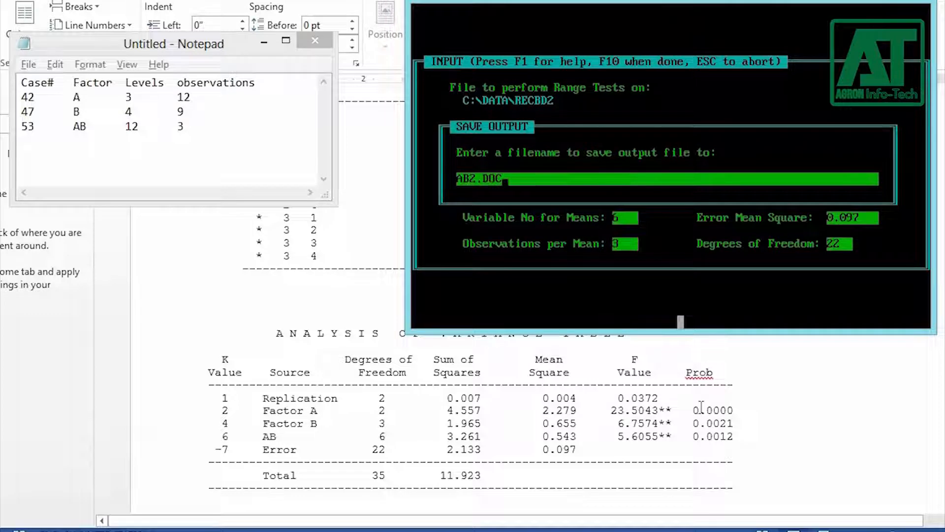
key("Return")
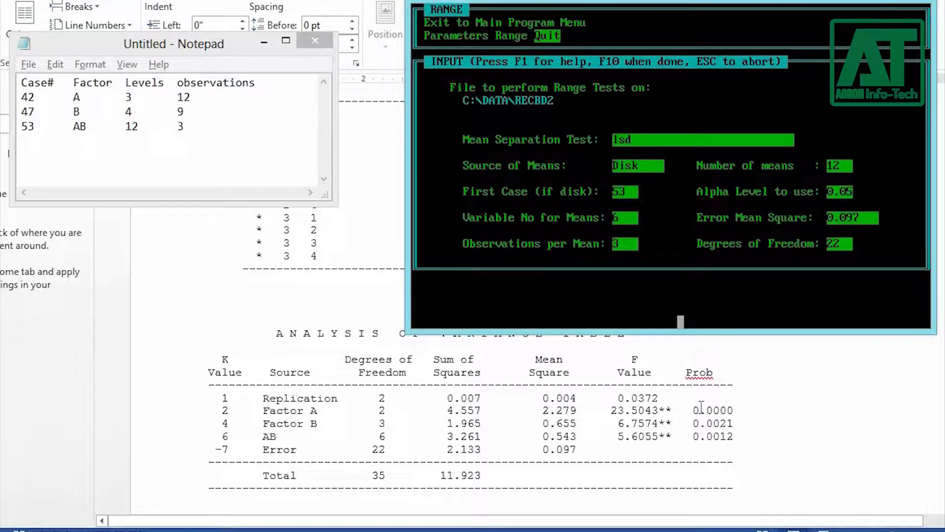
Step: Quit the Range program and exit MSTAT-C to the DOS prompt
key("Return")
key("Escape")
key("y")
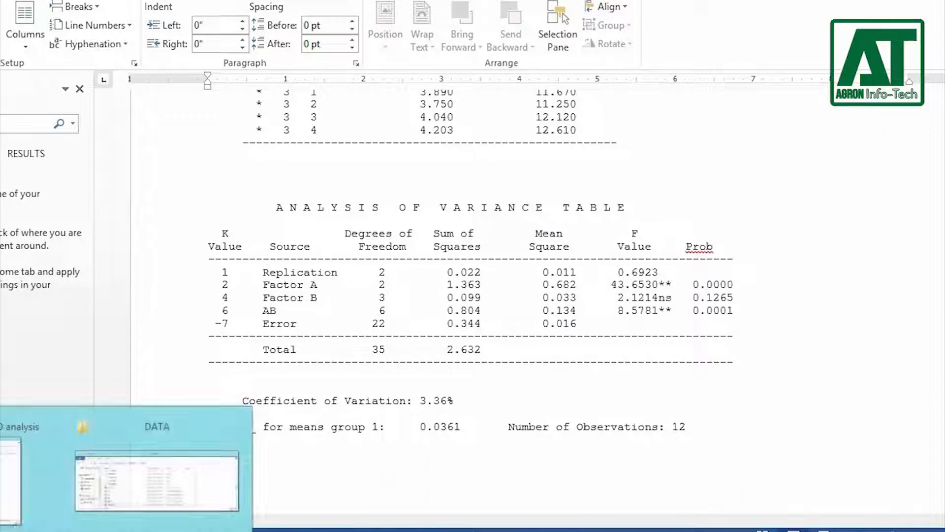
Step: Open the saved A2 range test output in Word and maximize its window
left_click(167, 475)
double_click(223, 155)
left_click(419, 367)
left_click(748, 81)
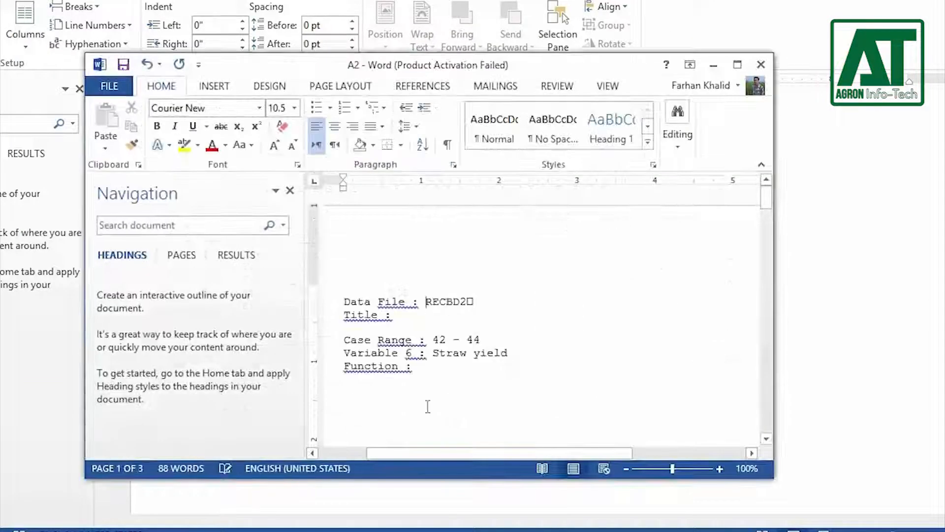
left_click(739, 65)
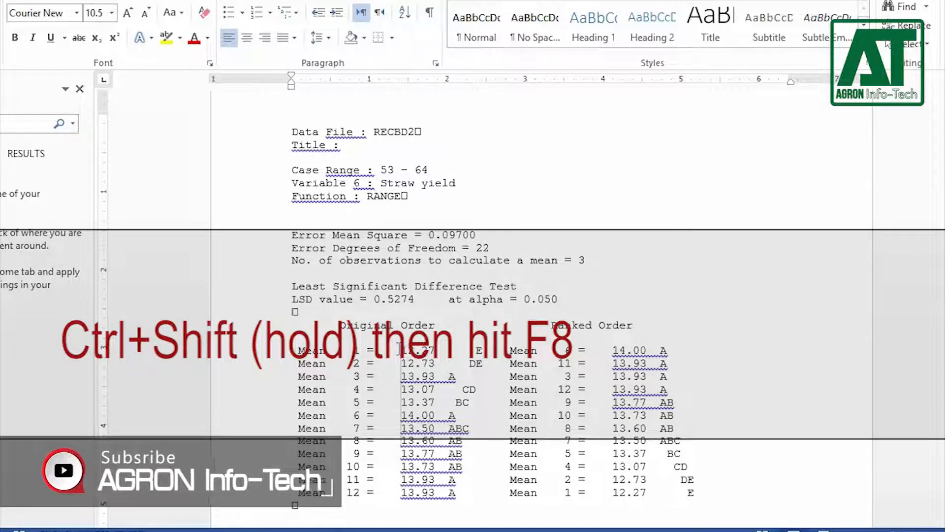
Step: Select the Original Order values and letters of means 1 to 12 as a vertical block and paste them into the Excel sheet from I9
key("ctrl+shift+F8")
key("Down")
key("Down")
key("Down")
key("Down")
key("Down")
key("Down")
key("Down")
key("Right")
key("Right")
key("Right")
key("Right")
key("Right")
key("Right")
key("Right")
key("Right")
key("Right")
key("Right")
key("Right")
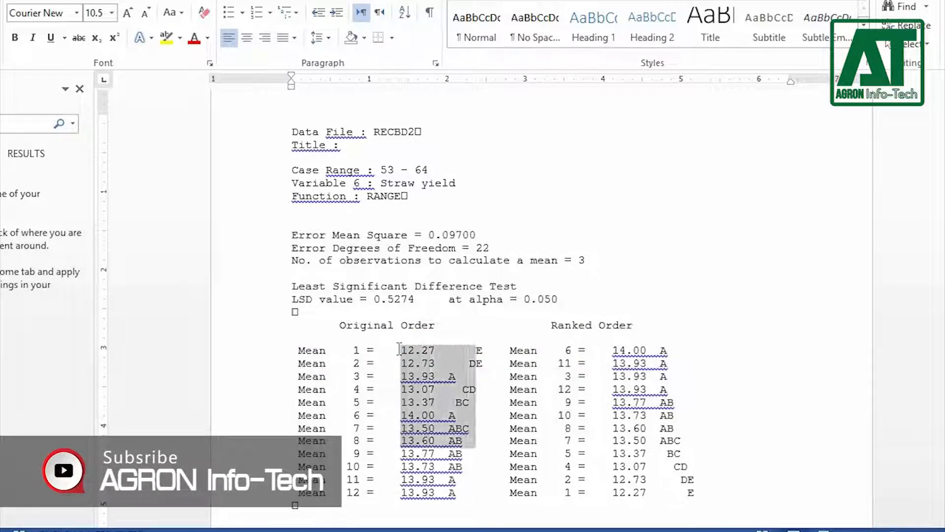
key("Down")
key("Down")
key("Down")
key("Down")
key("ctrl+c")
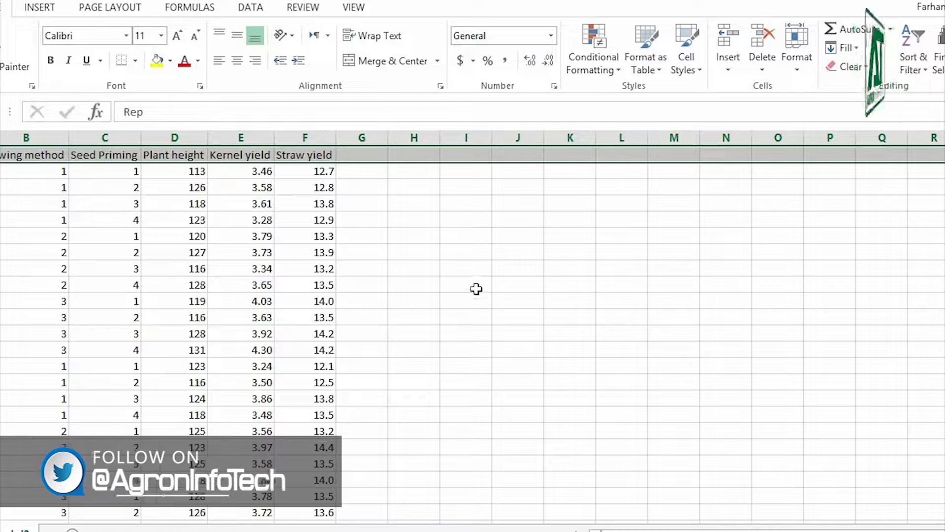
left_click(476, 289)
key("ctrl+v")
Step: Combine each mean with its letter by entering =TRIM(I9:I20) in K9 and filling the formula down to K20
left_click(586, 289)
type("=trim(i8)")
key("Return")
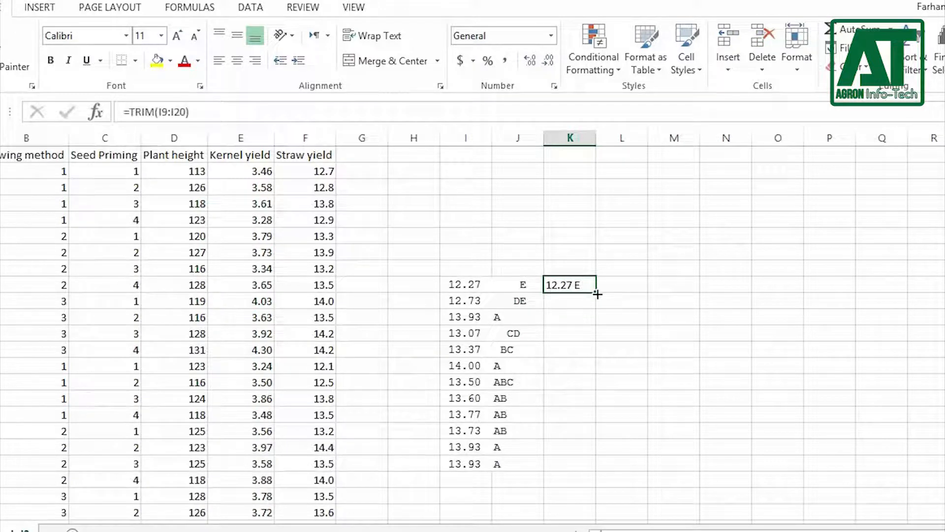
left_click_drag(582, 472, 582, 471)
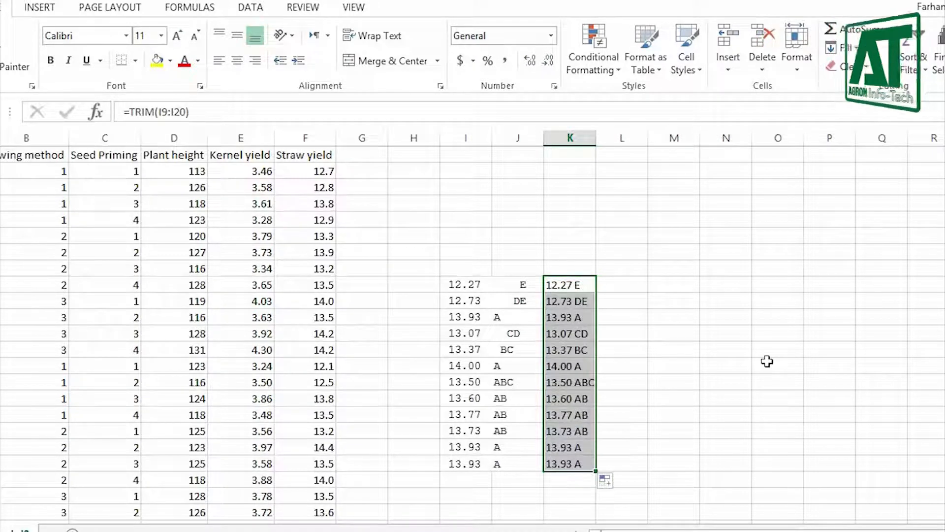
left_click(767, 362)
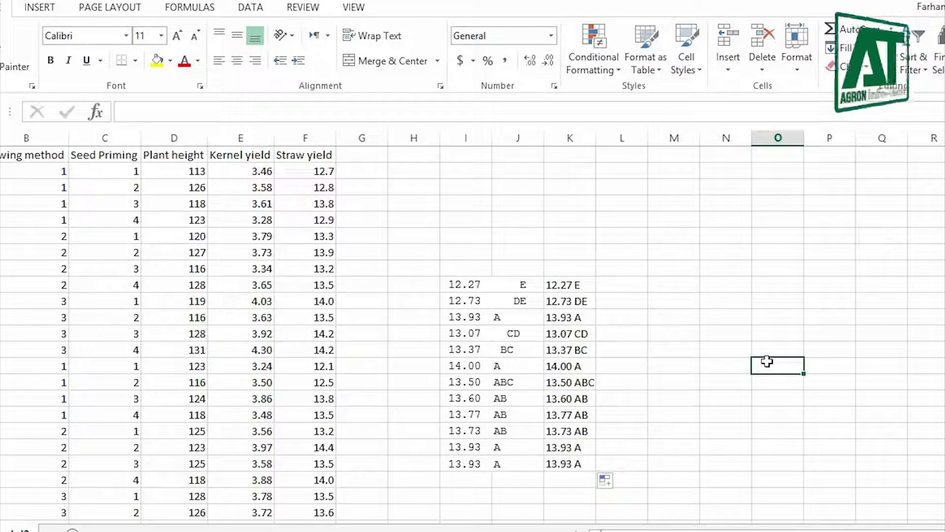